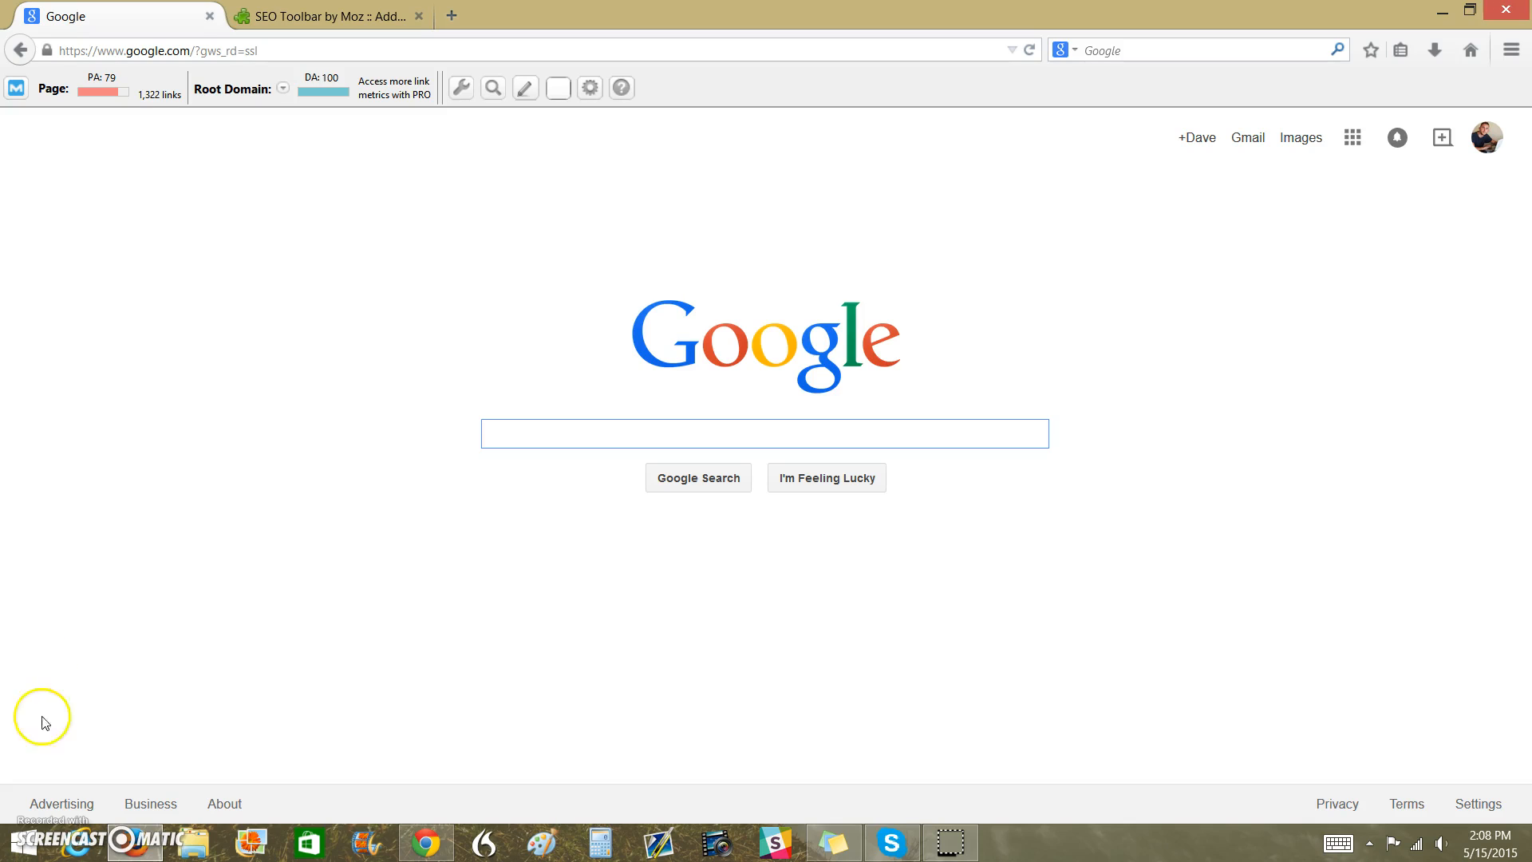
Look at the SEO Toolbar by Moz add-on page, and return to the Google homepage
left_click(329, 16)
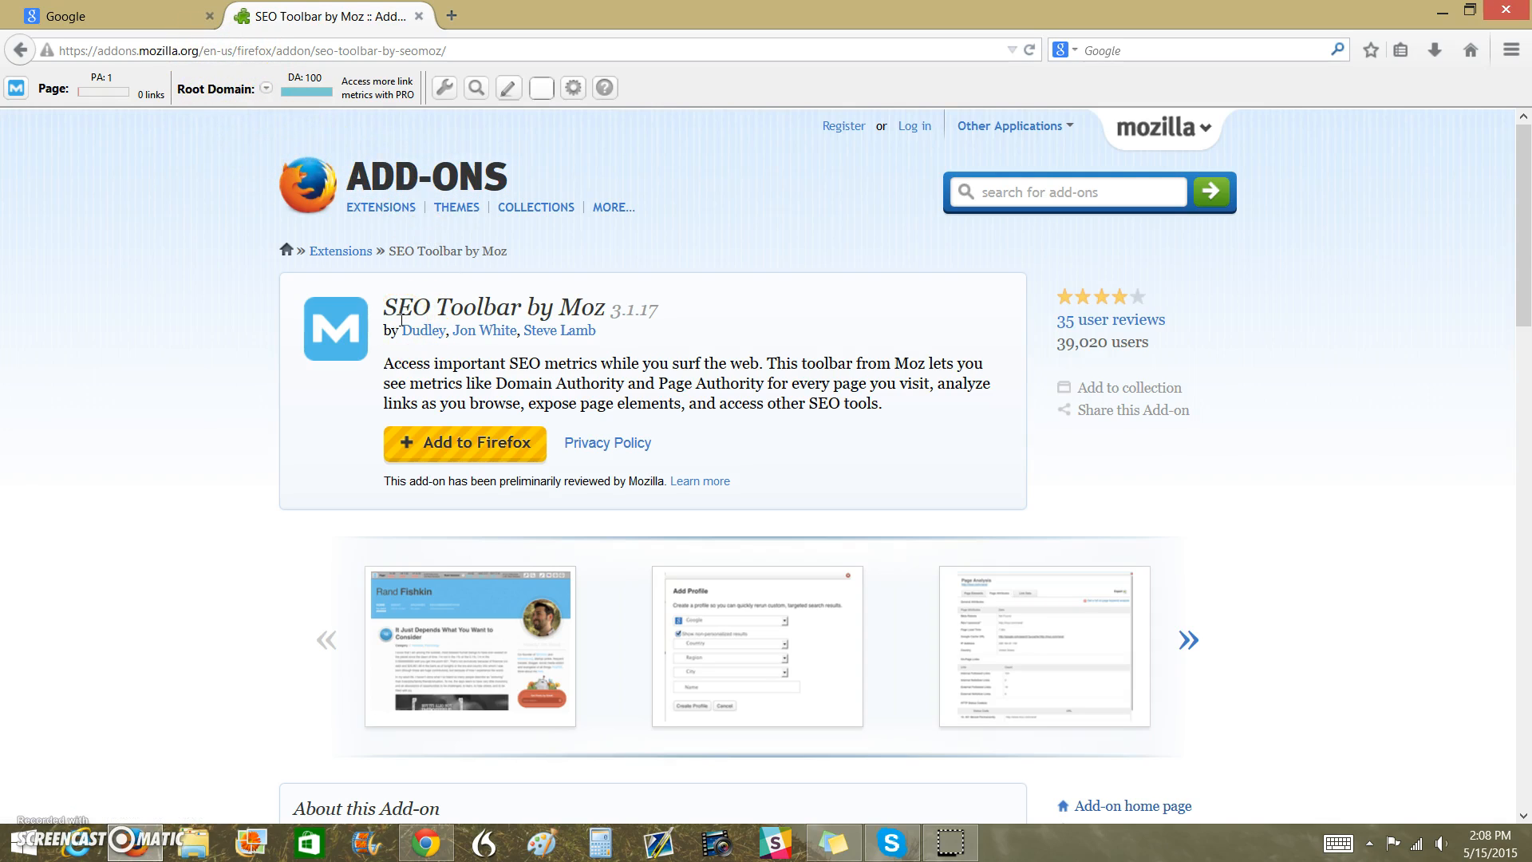
left_click(119, 13)
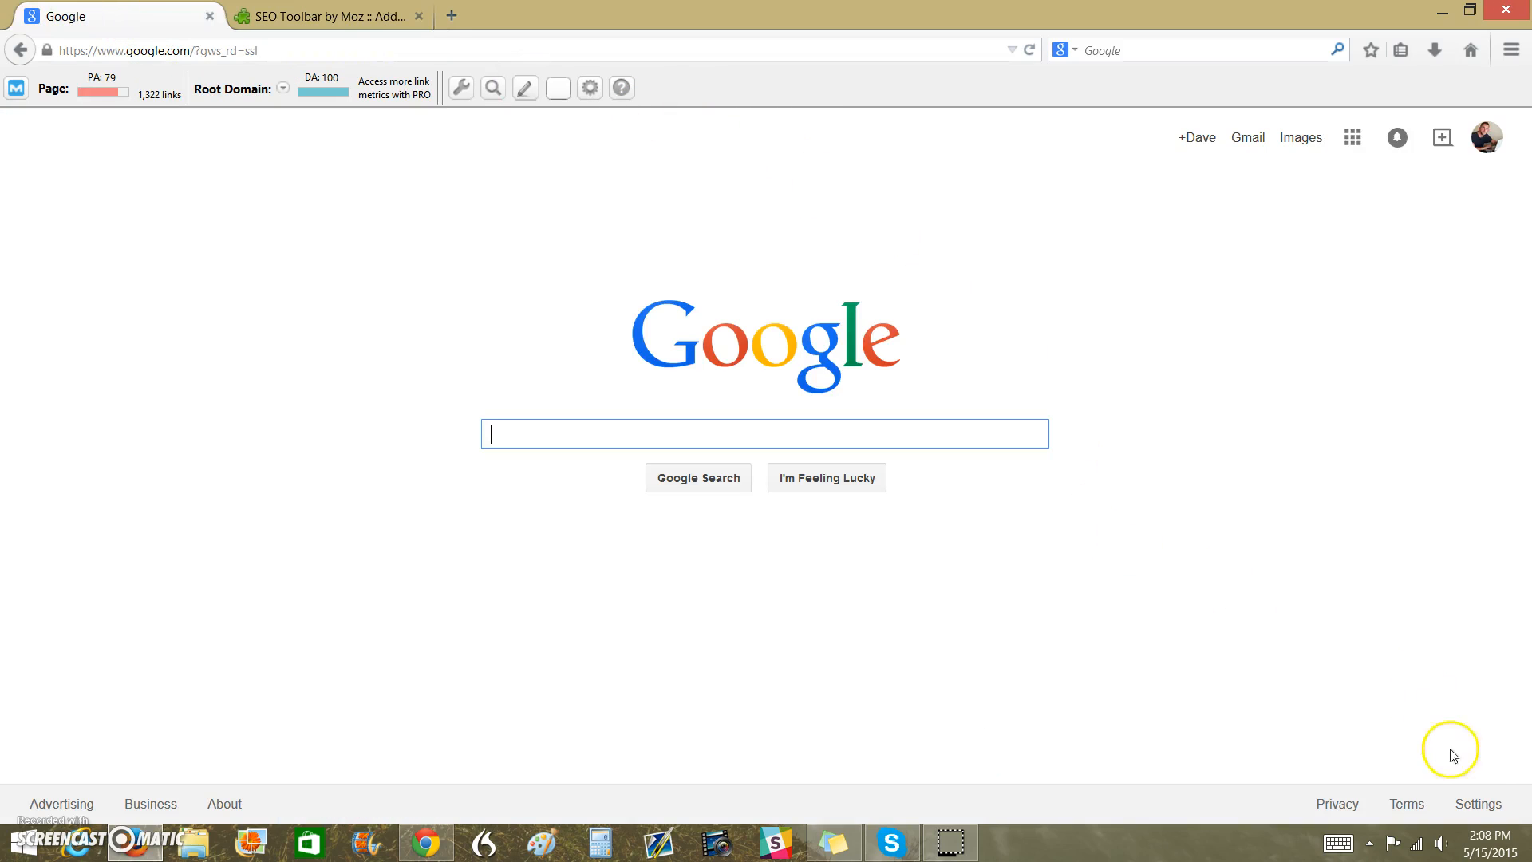
Open Google's search settings and save them with 100 results per page
left_click(1466, 806)
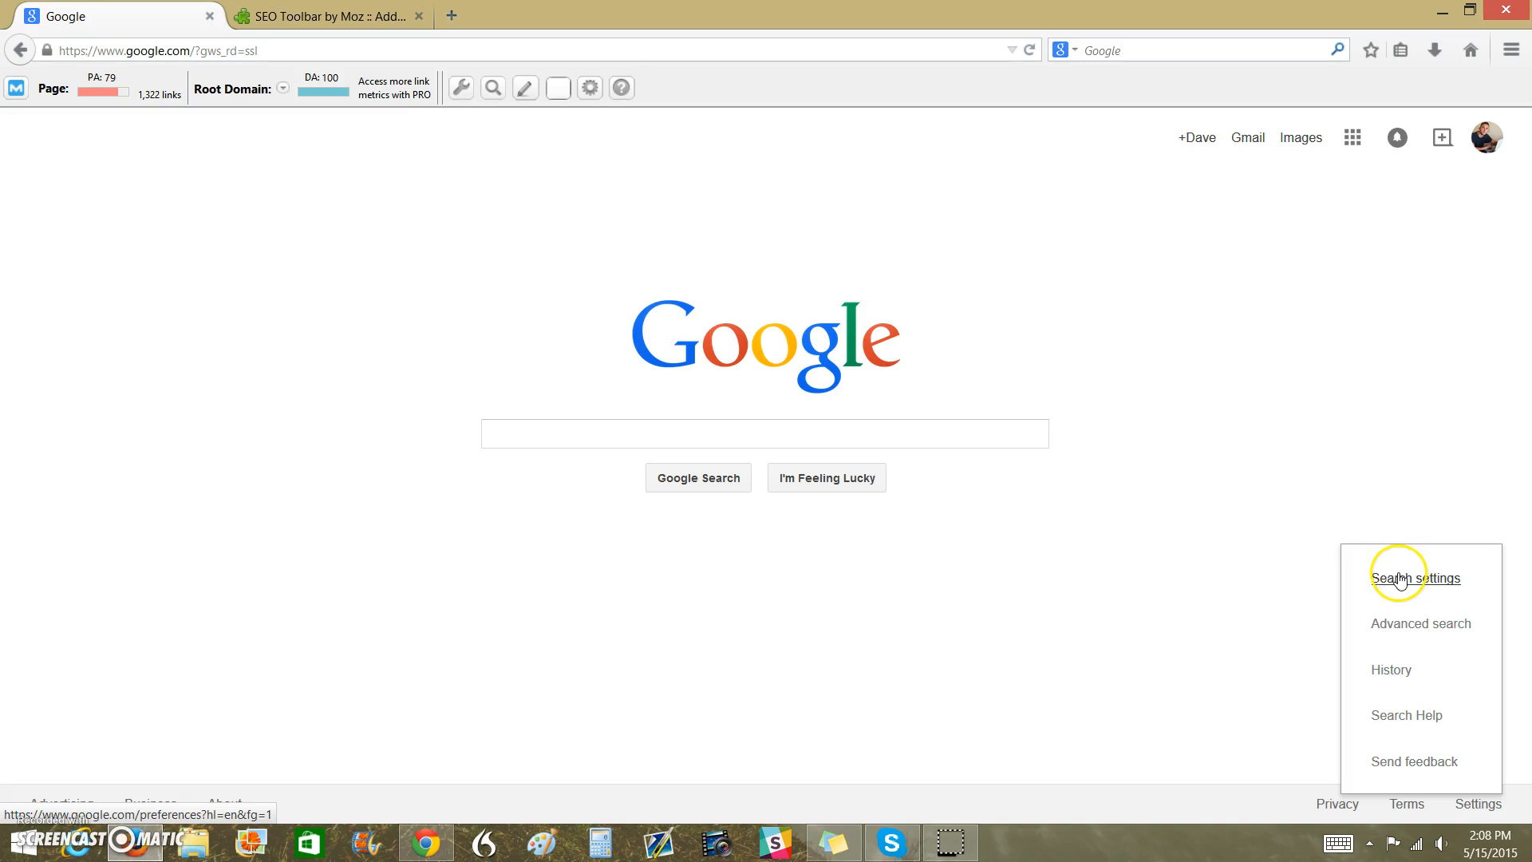
left_click(1390, 575)
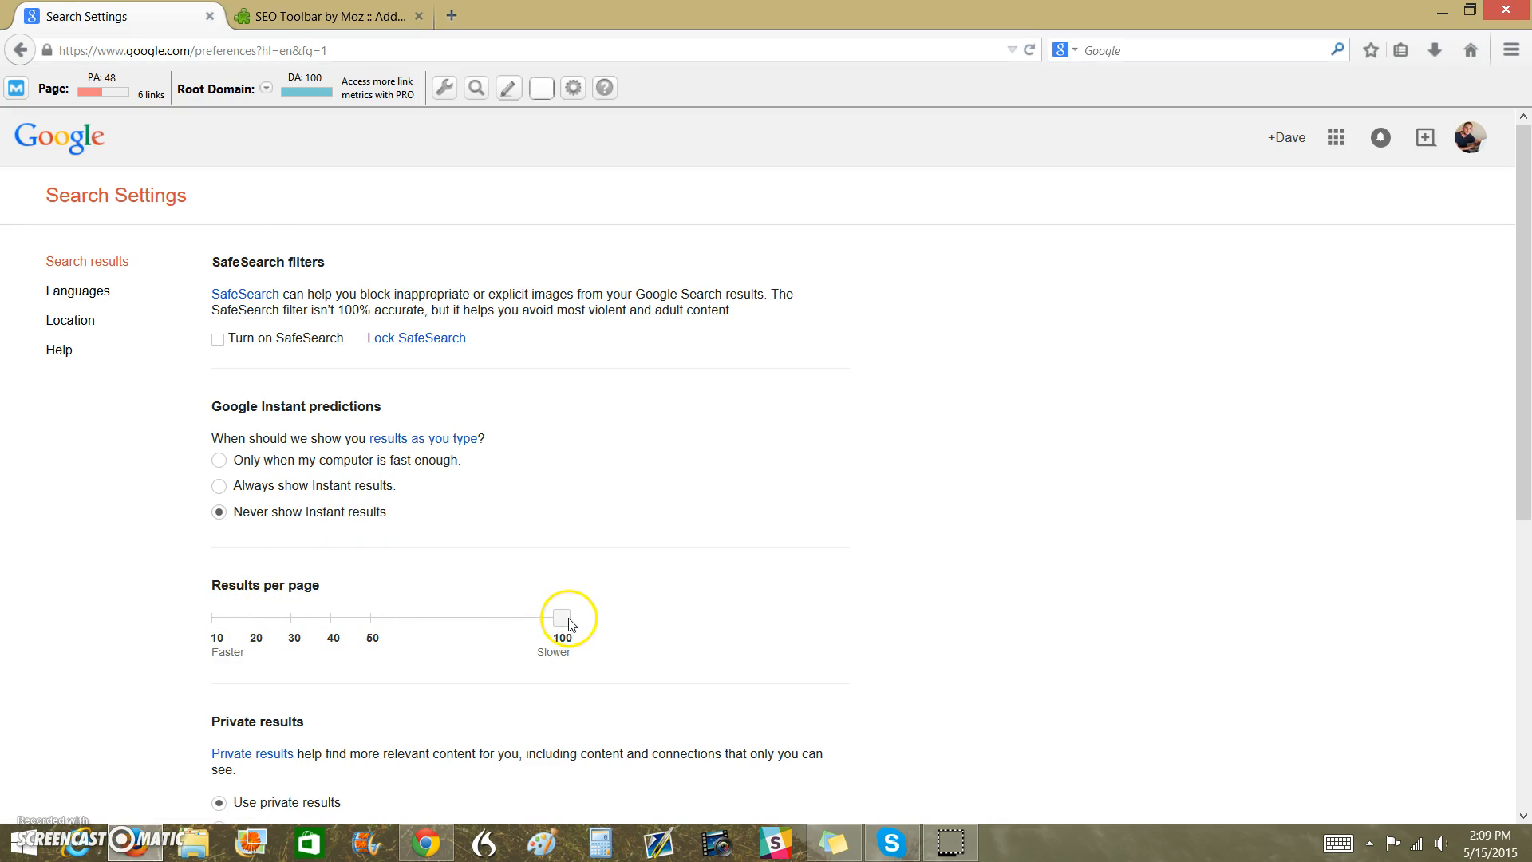
left_click_drag(1522, 376, 1516, 626)
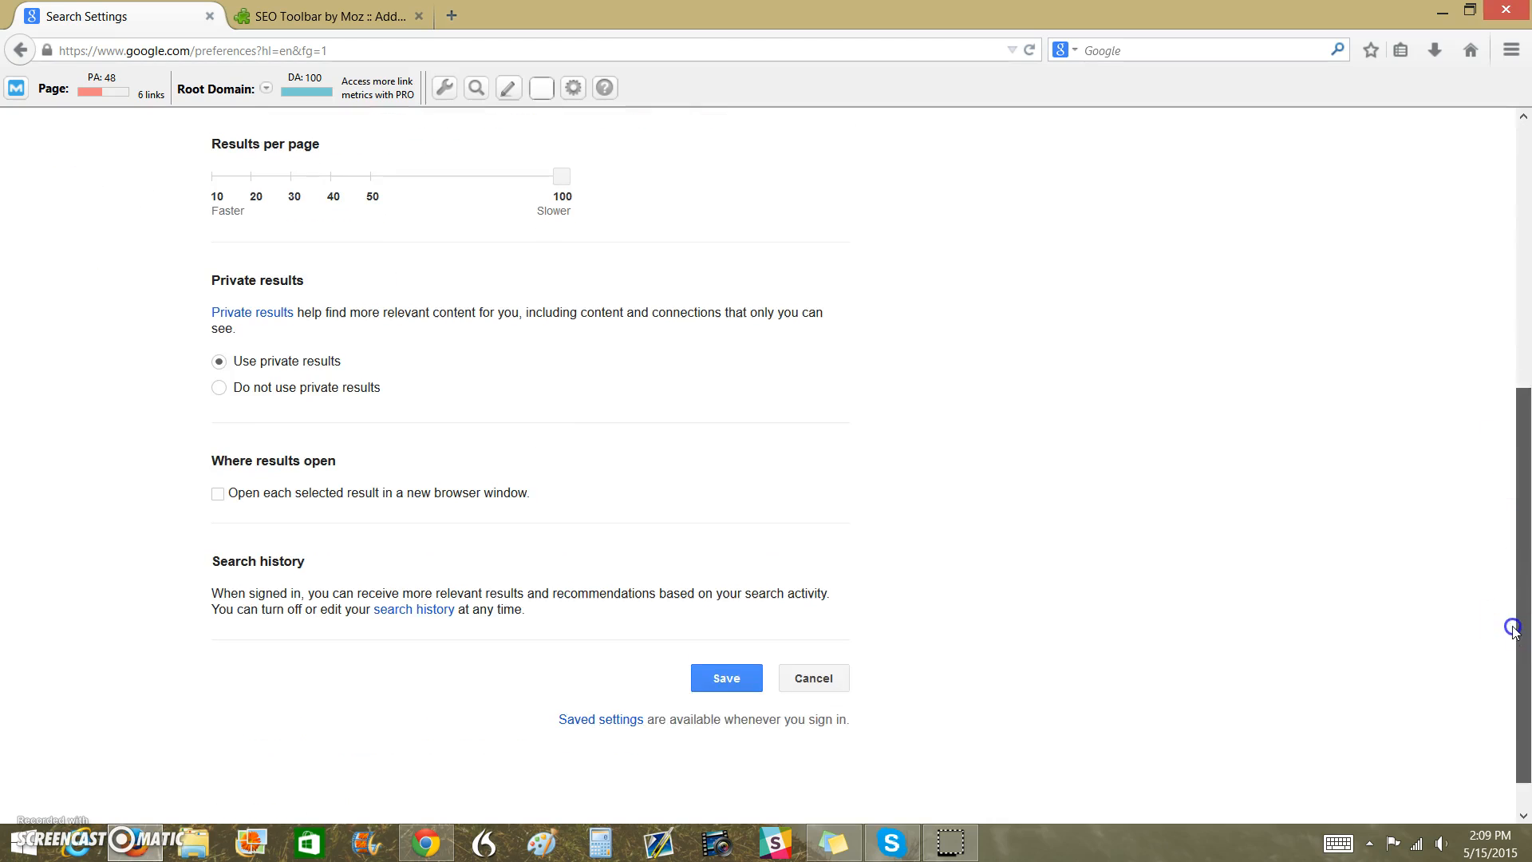
left_click(726, 678)
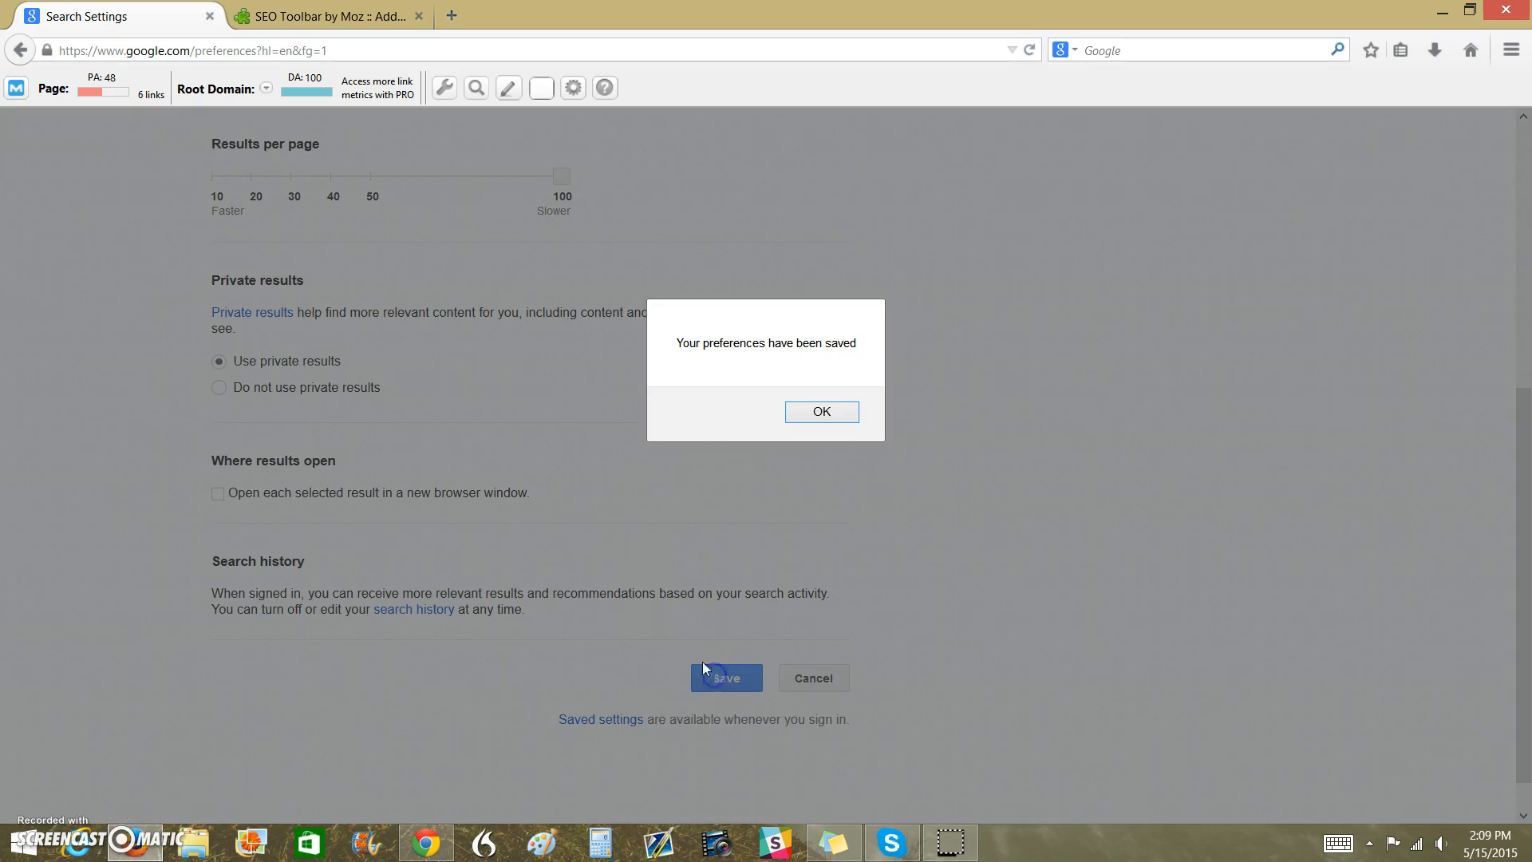
left_click(822, 413)
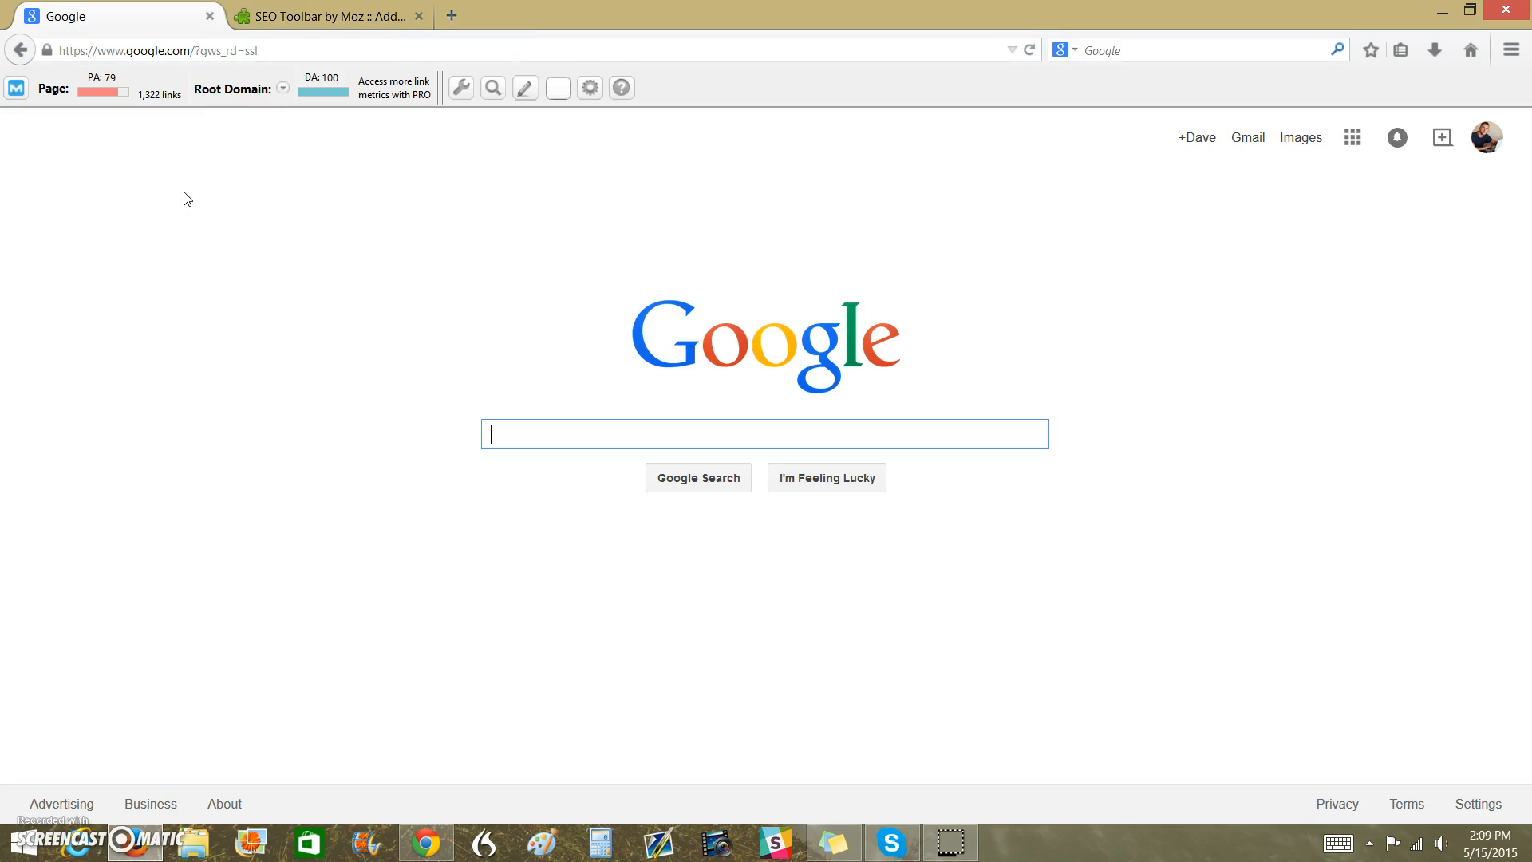
Search Google for "best content marketing tools" and review the Moz link metrics below the results
type("best content marketing tools")
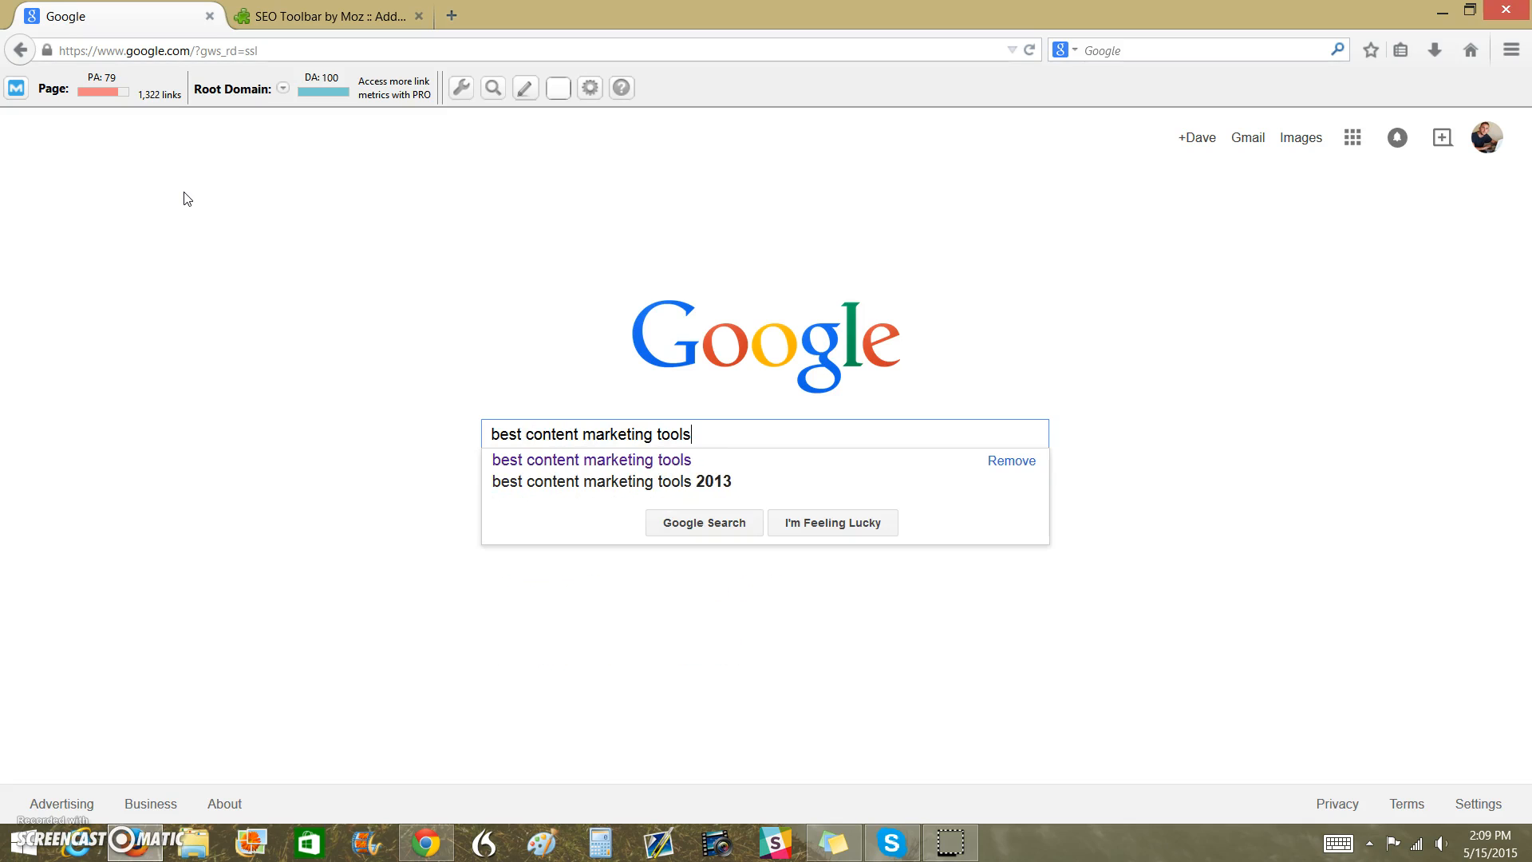
key("Return")
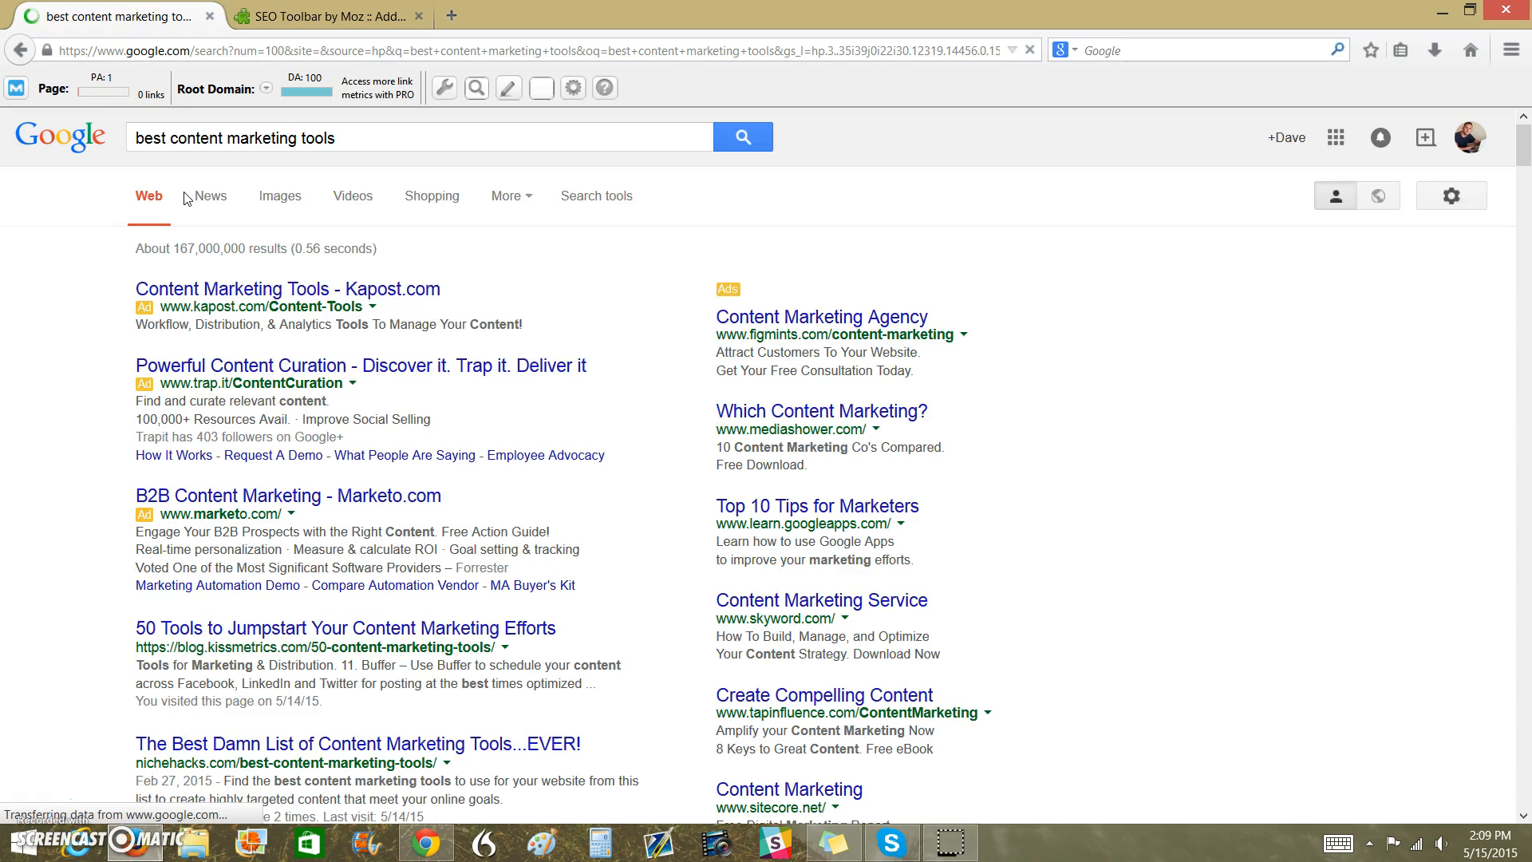
left_click(172, 634)
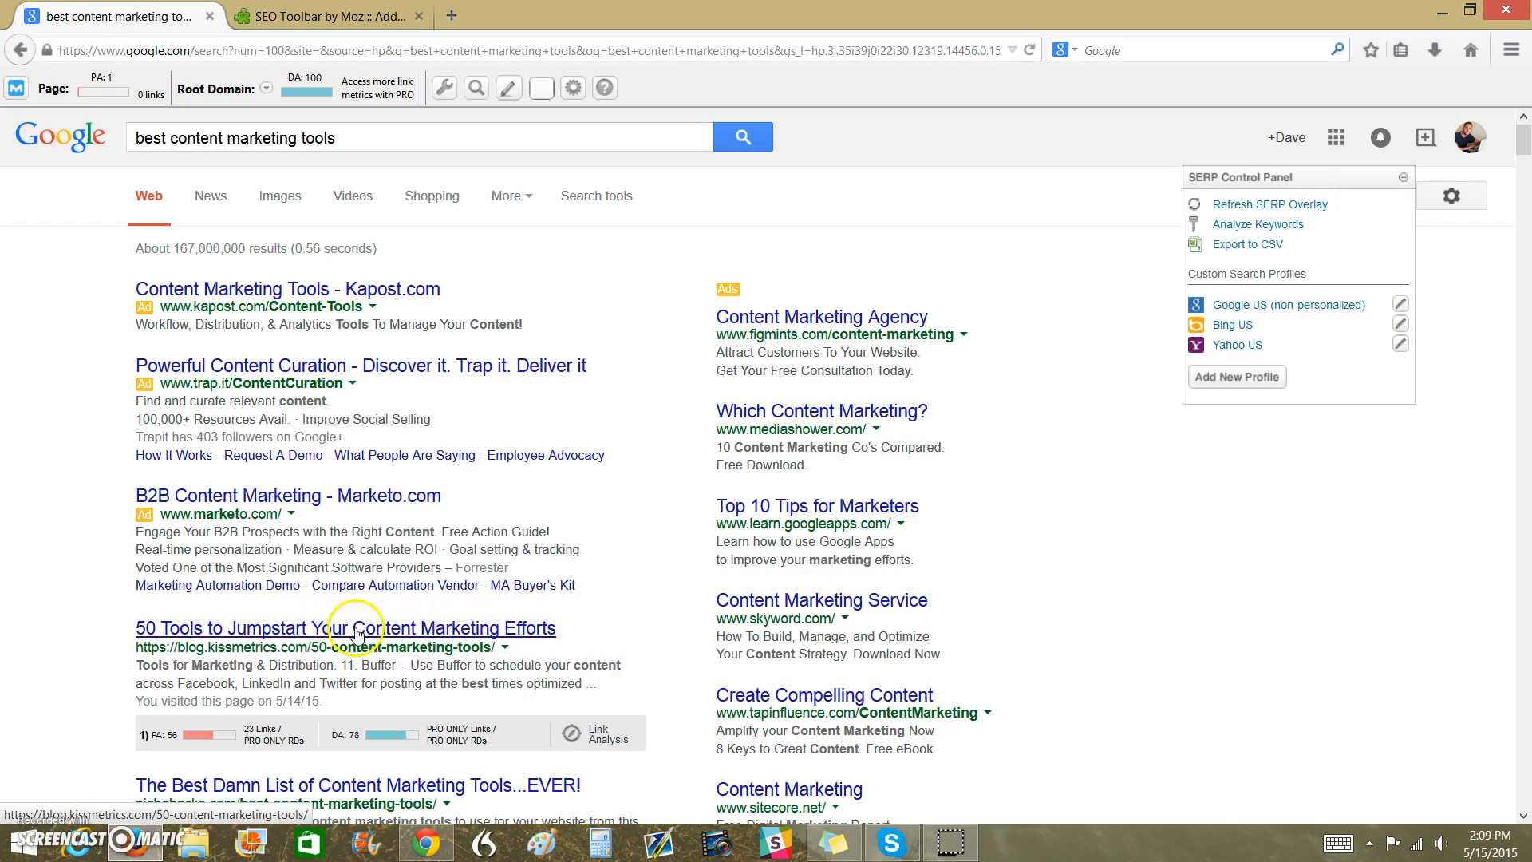
scroll(821, 605, "down", 20)
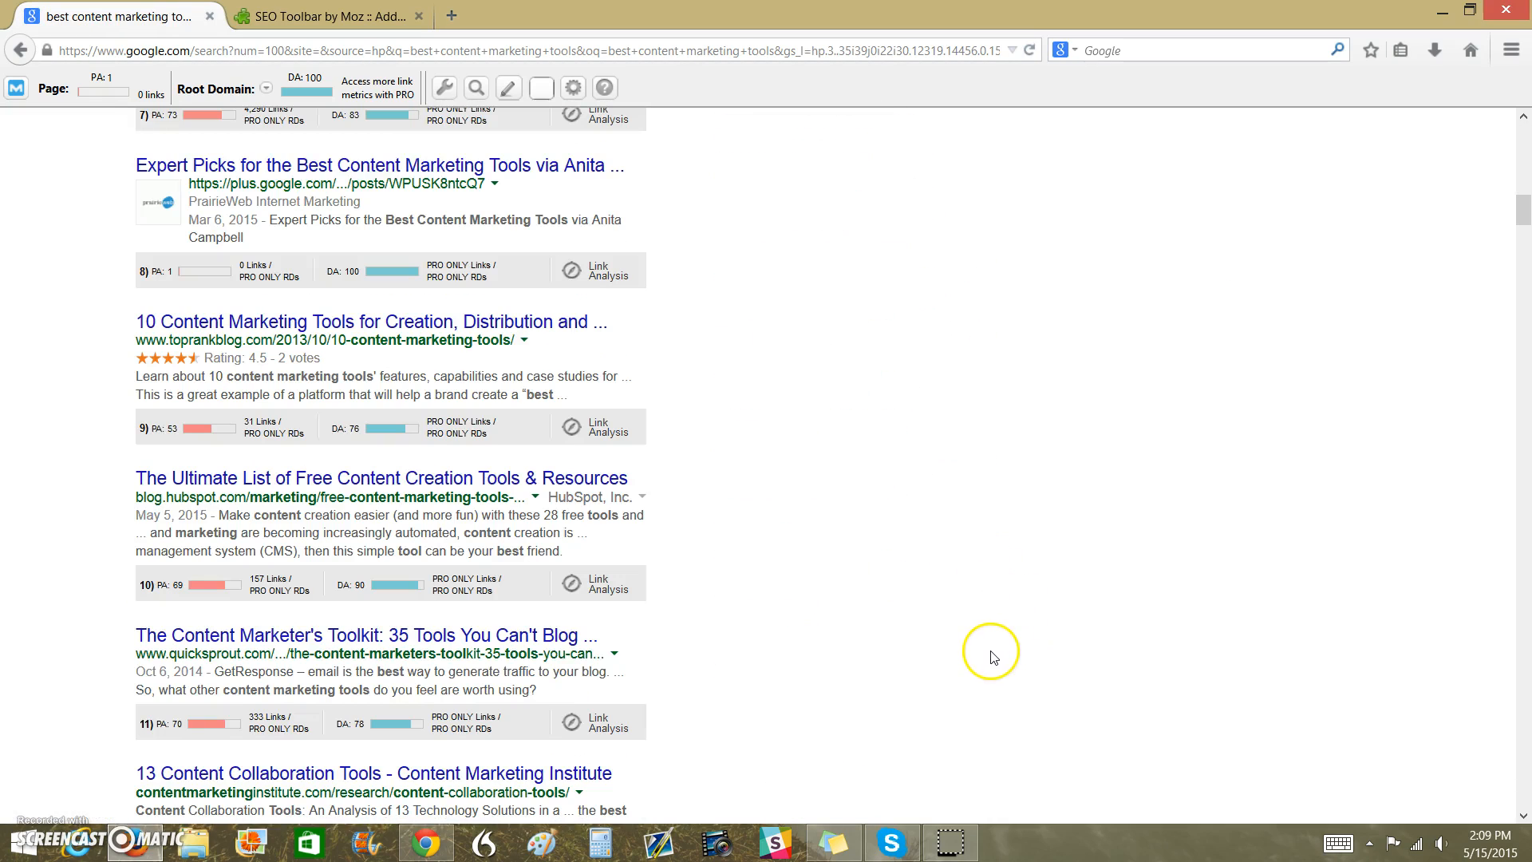
scroll(991, 653, "up", 10)
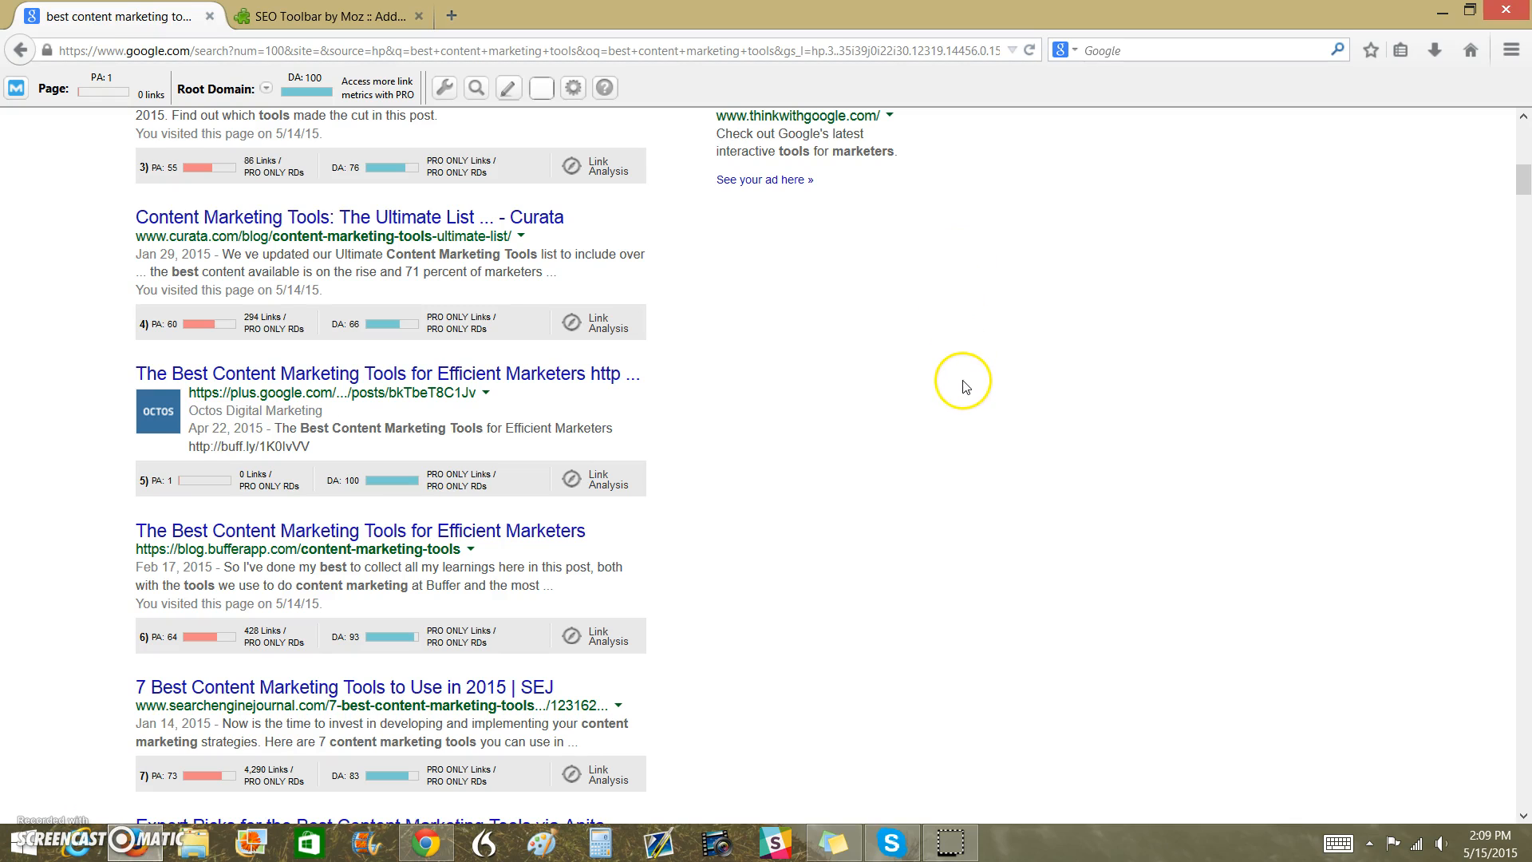
scroll(965, 385, "up", 10)
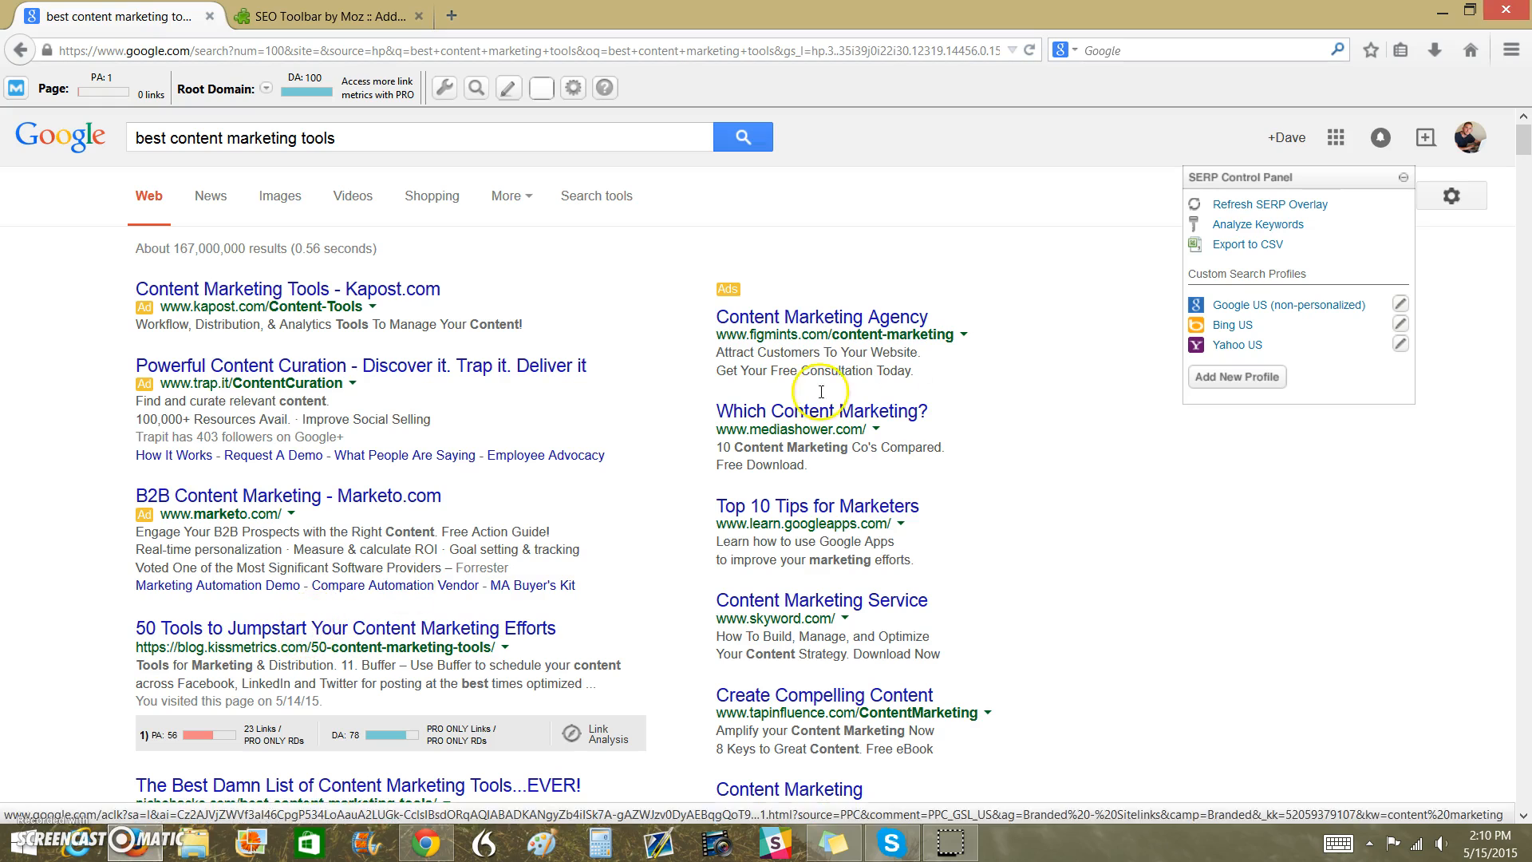
Export the search results to a CSV file in Documents under the suggested name, replacing the existing file
left_click(1194, 244)
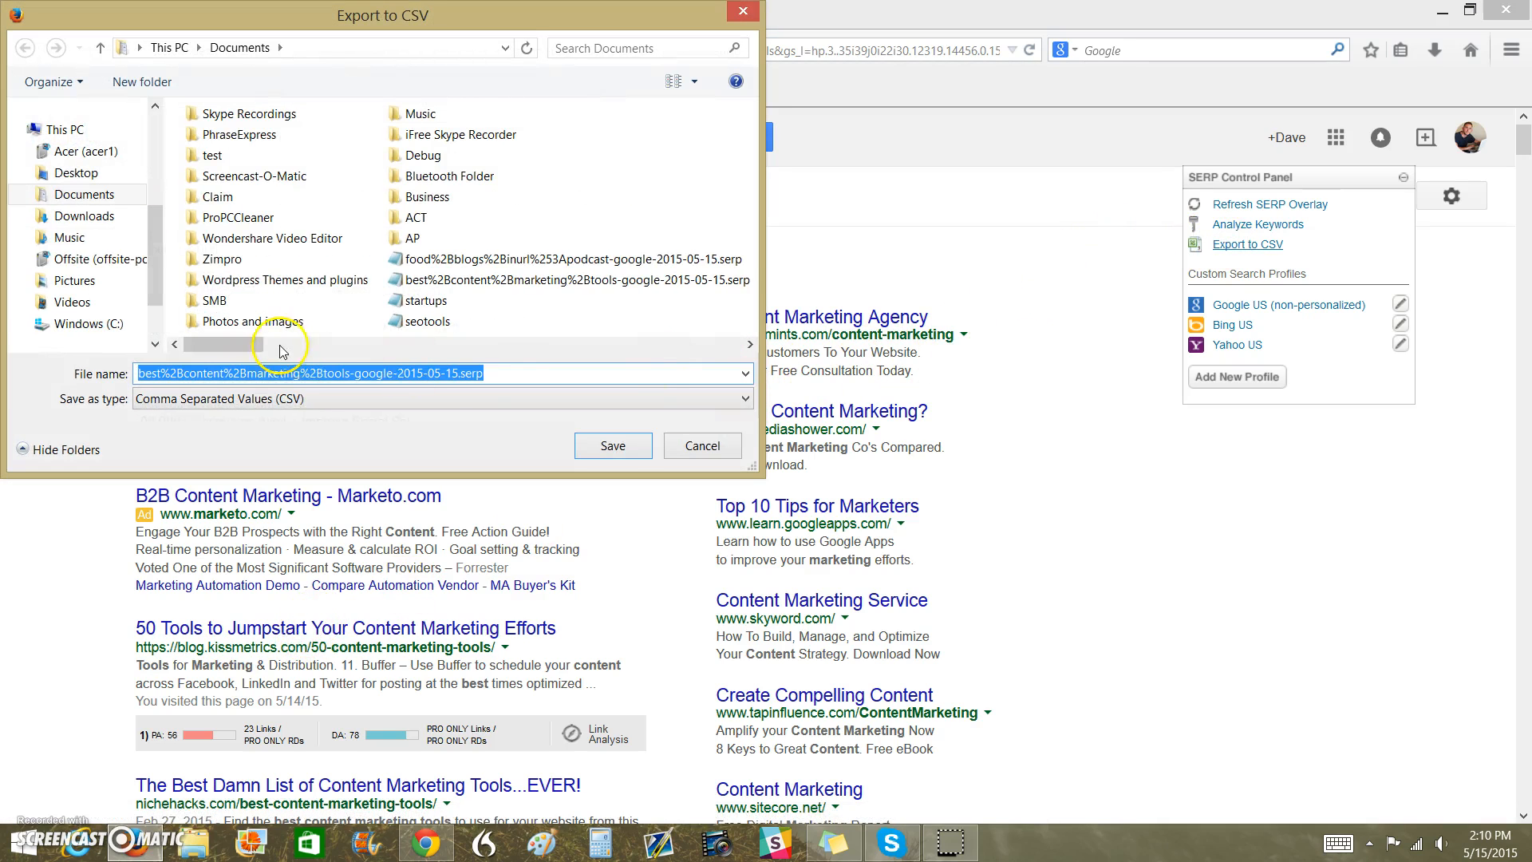
left_click(620, 445)
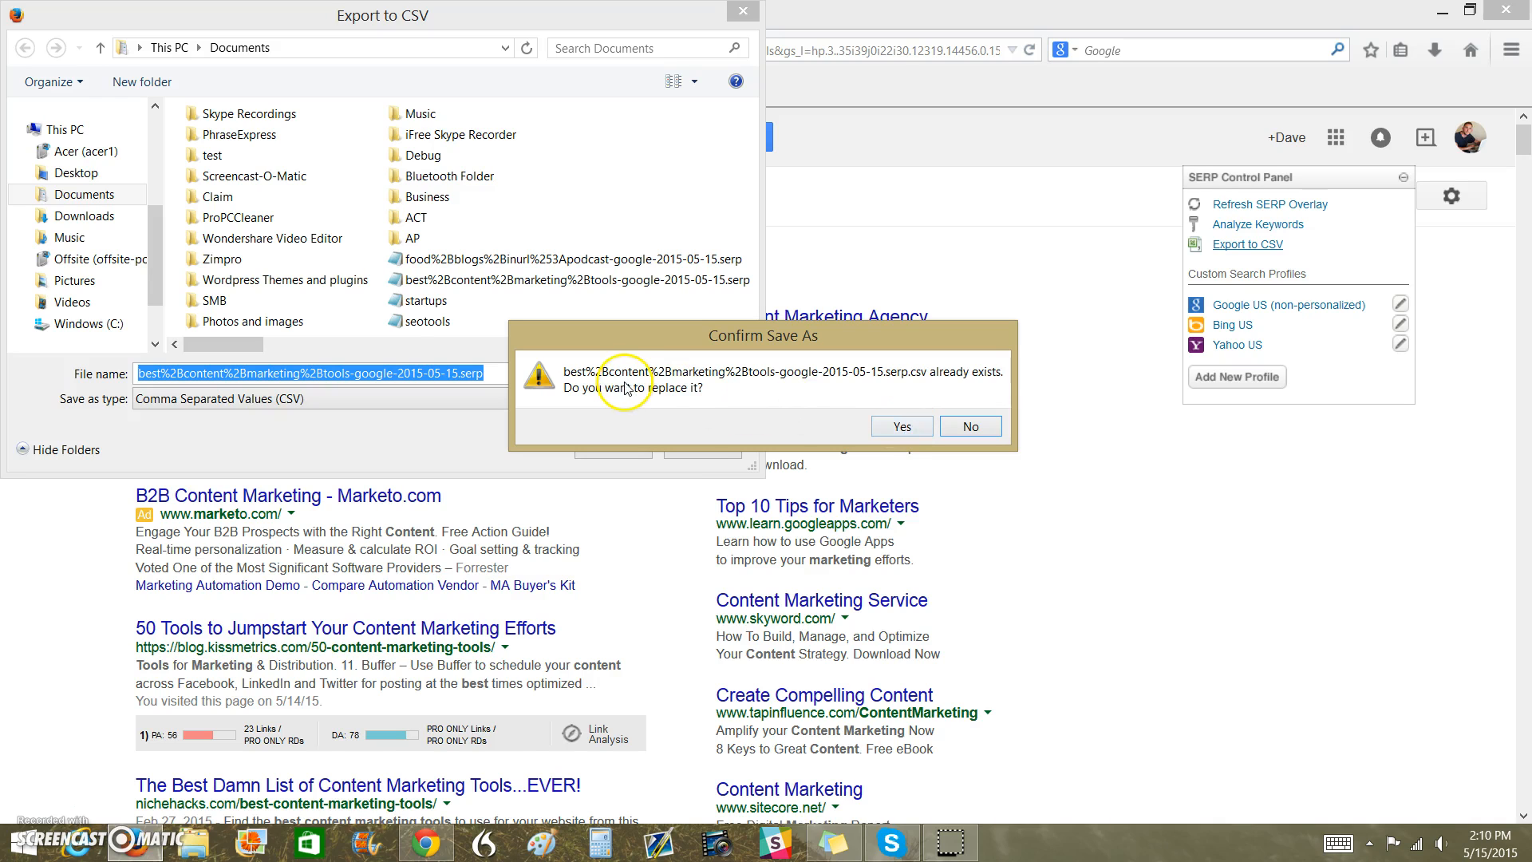
left_click(918, 427)
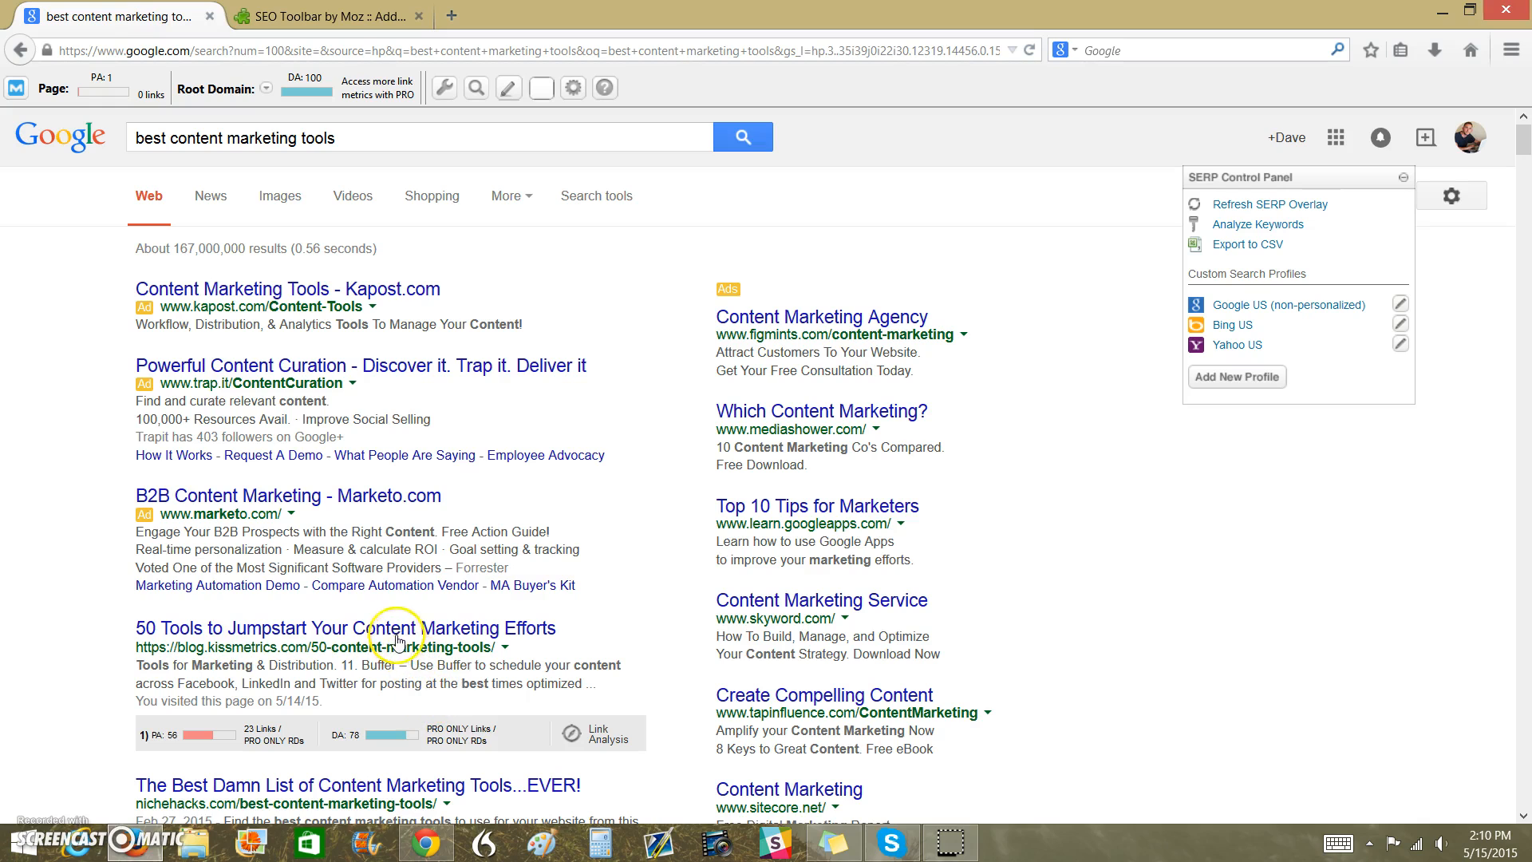
Switch to Chrome, open the Top Content Marketing Tools Post spreadsheet, and examine the first result's URL, page authority and link count
left_click(435, 853)
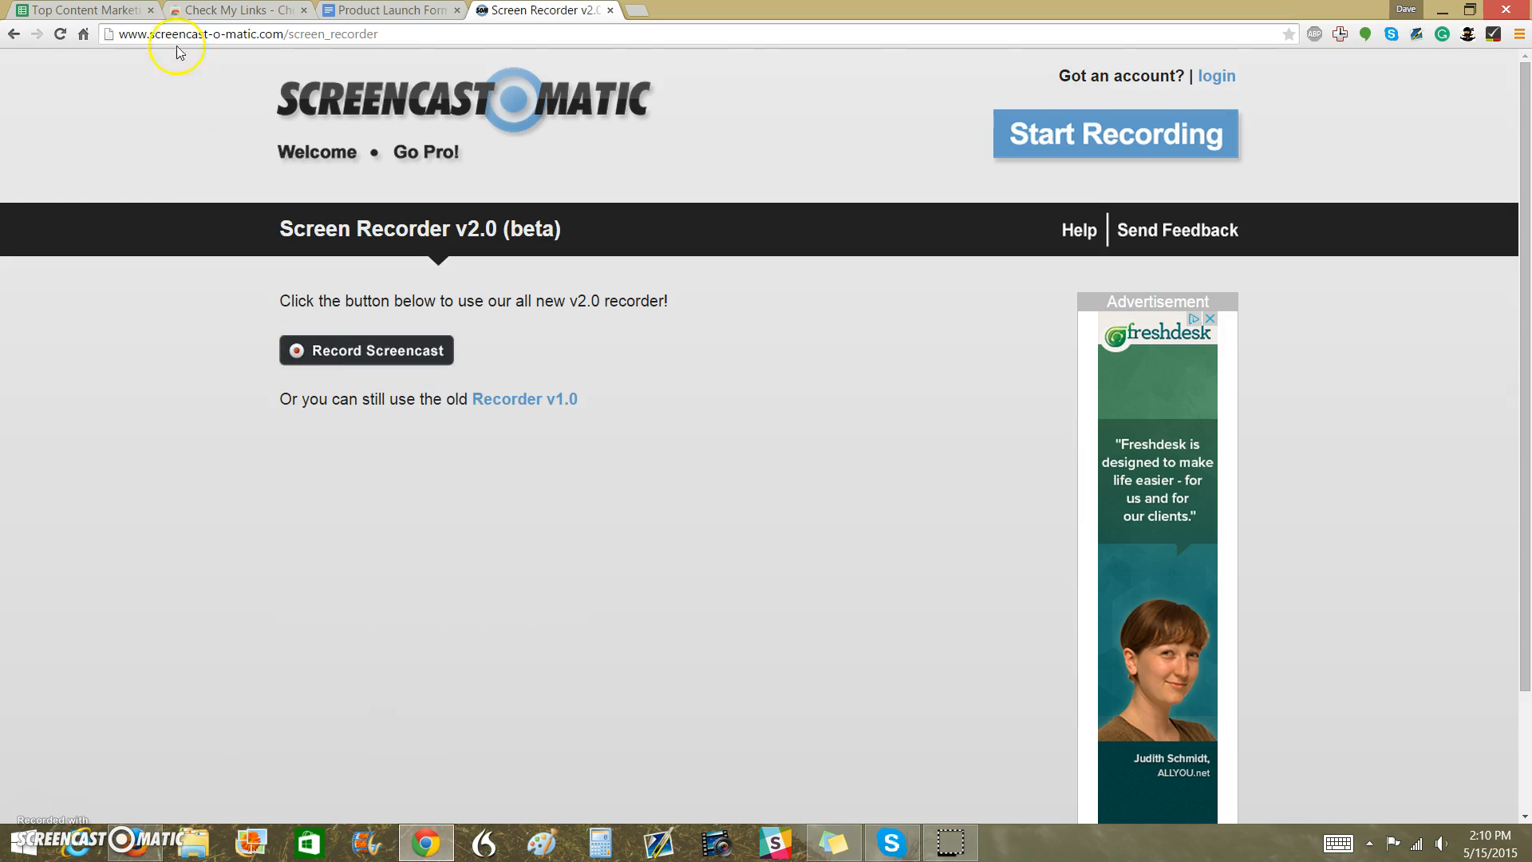
left_click(88, 9)
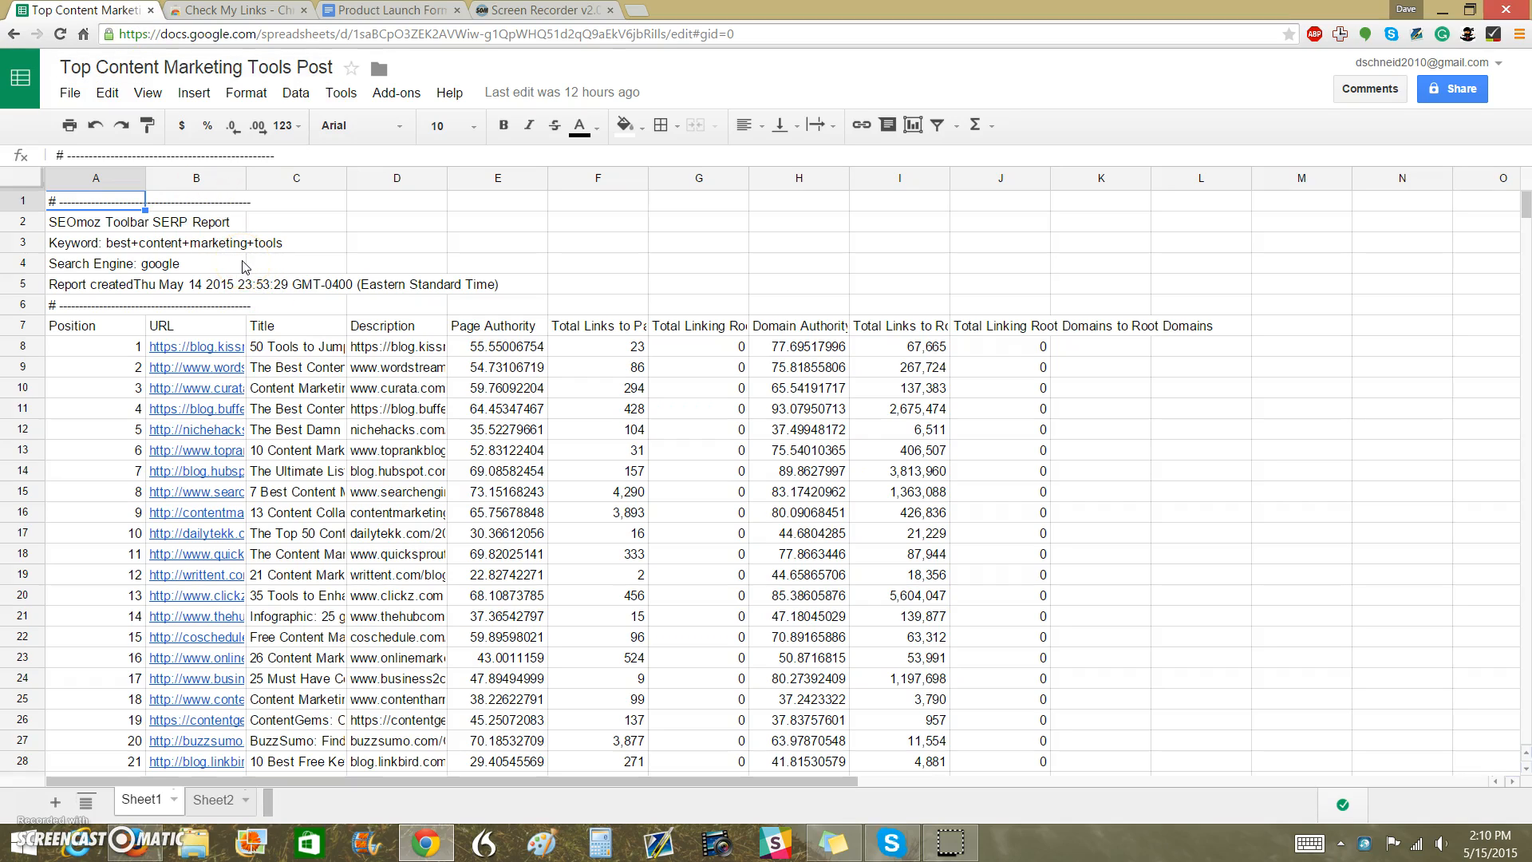
left_click(214, 350)
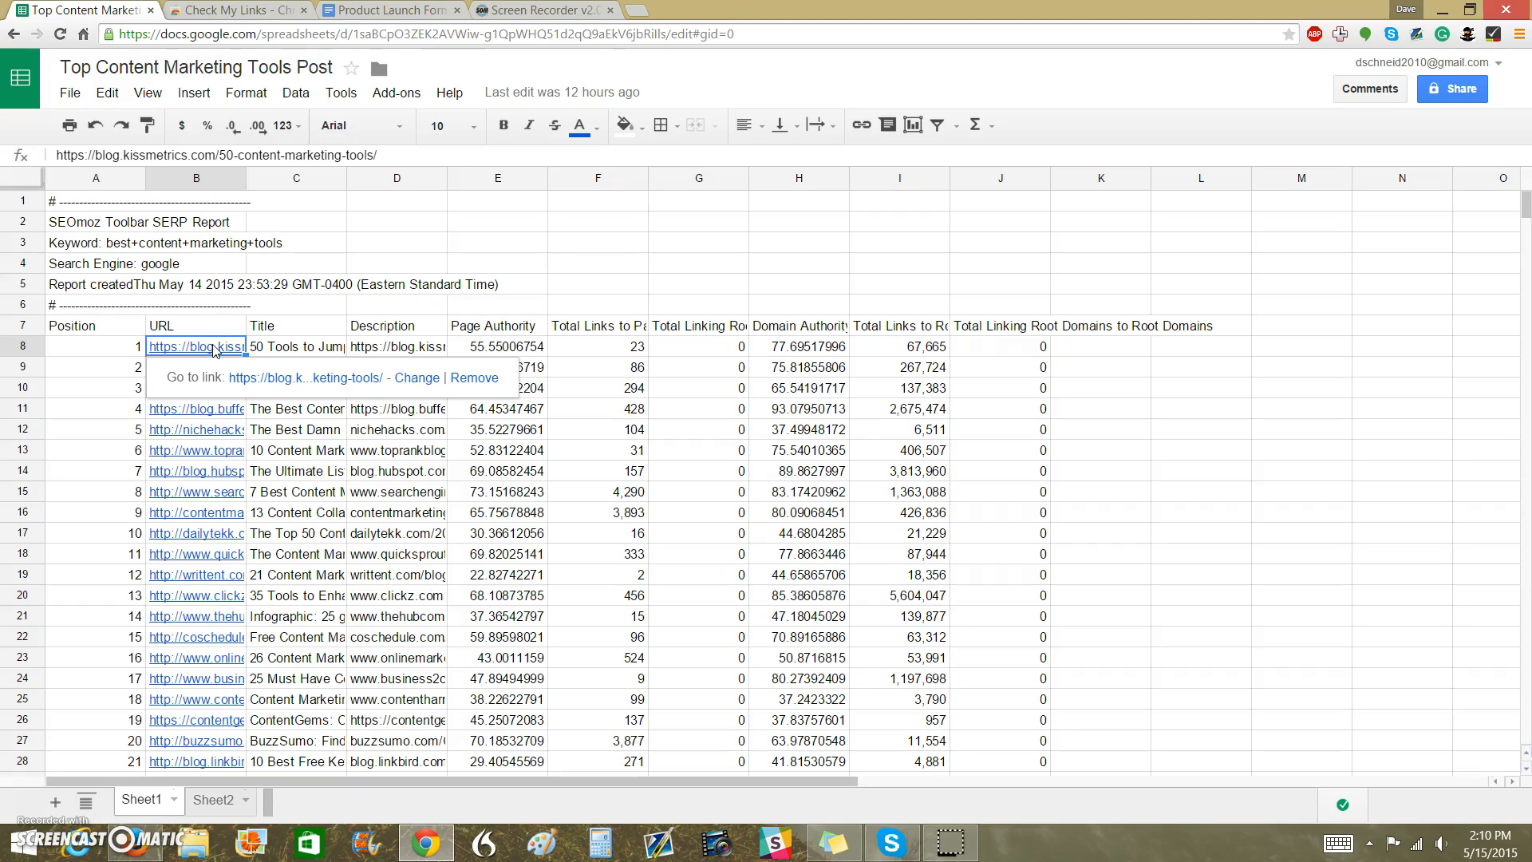
key("Right")
key("Right")
key("Left")
key("Right")
key("Right")
key("Right")
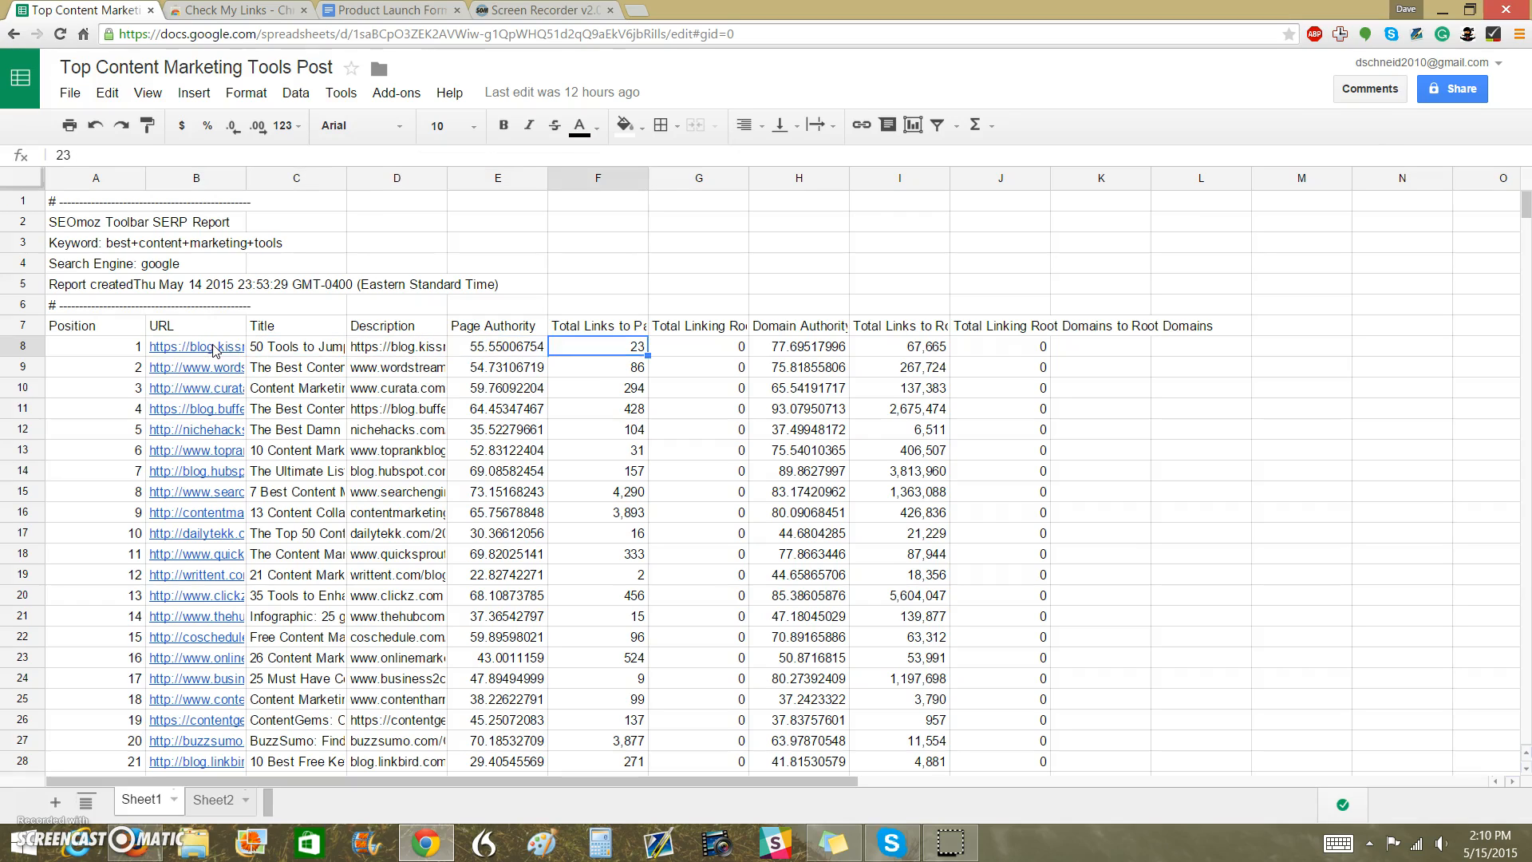
key("Left")
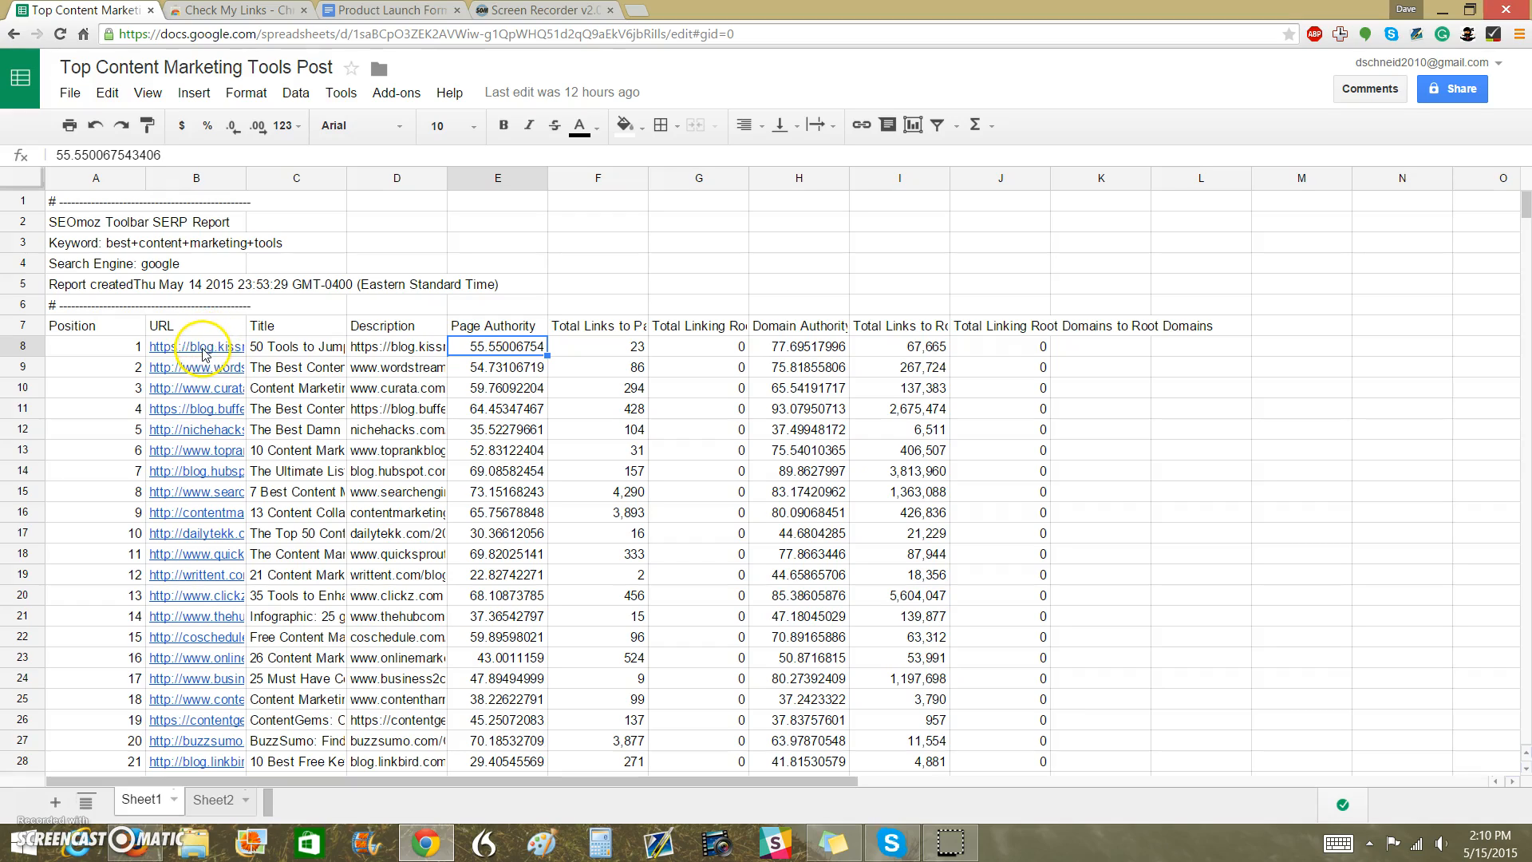
Open the position 1 URL, the KISSmetrics content marketing tools article, from the spreadsheet
left_click(212, 347)
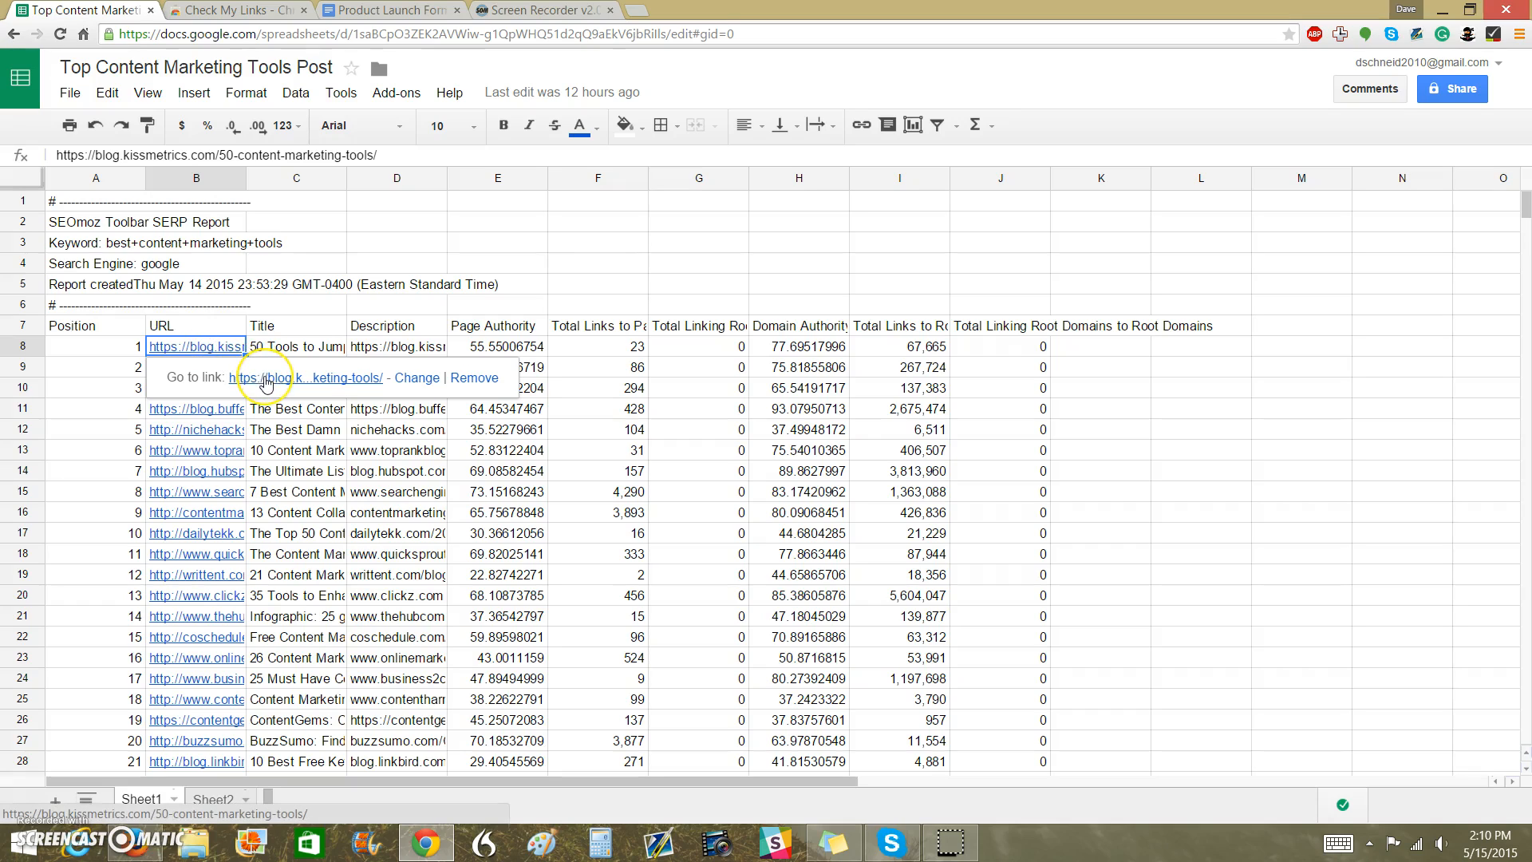
left_click(266, 380)
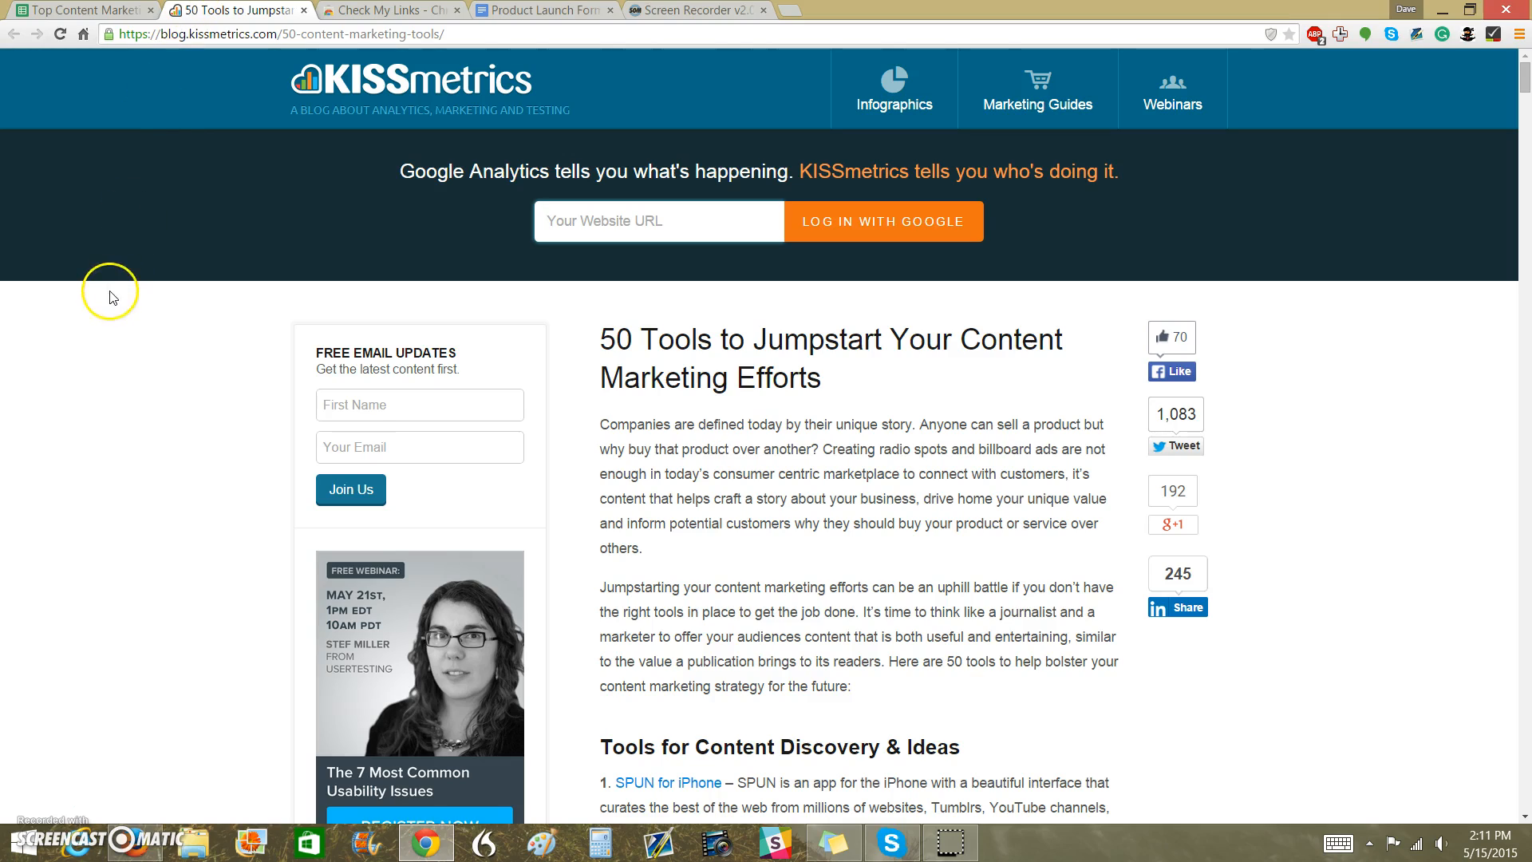
left_click(53, 389)
scroll(52, 389, "down", 1)
scroll(53, 389, "up", 1)
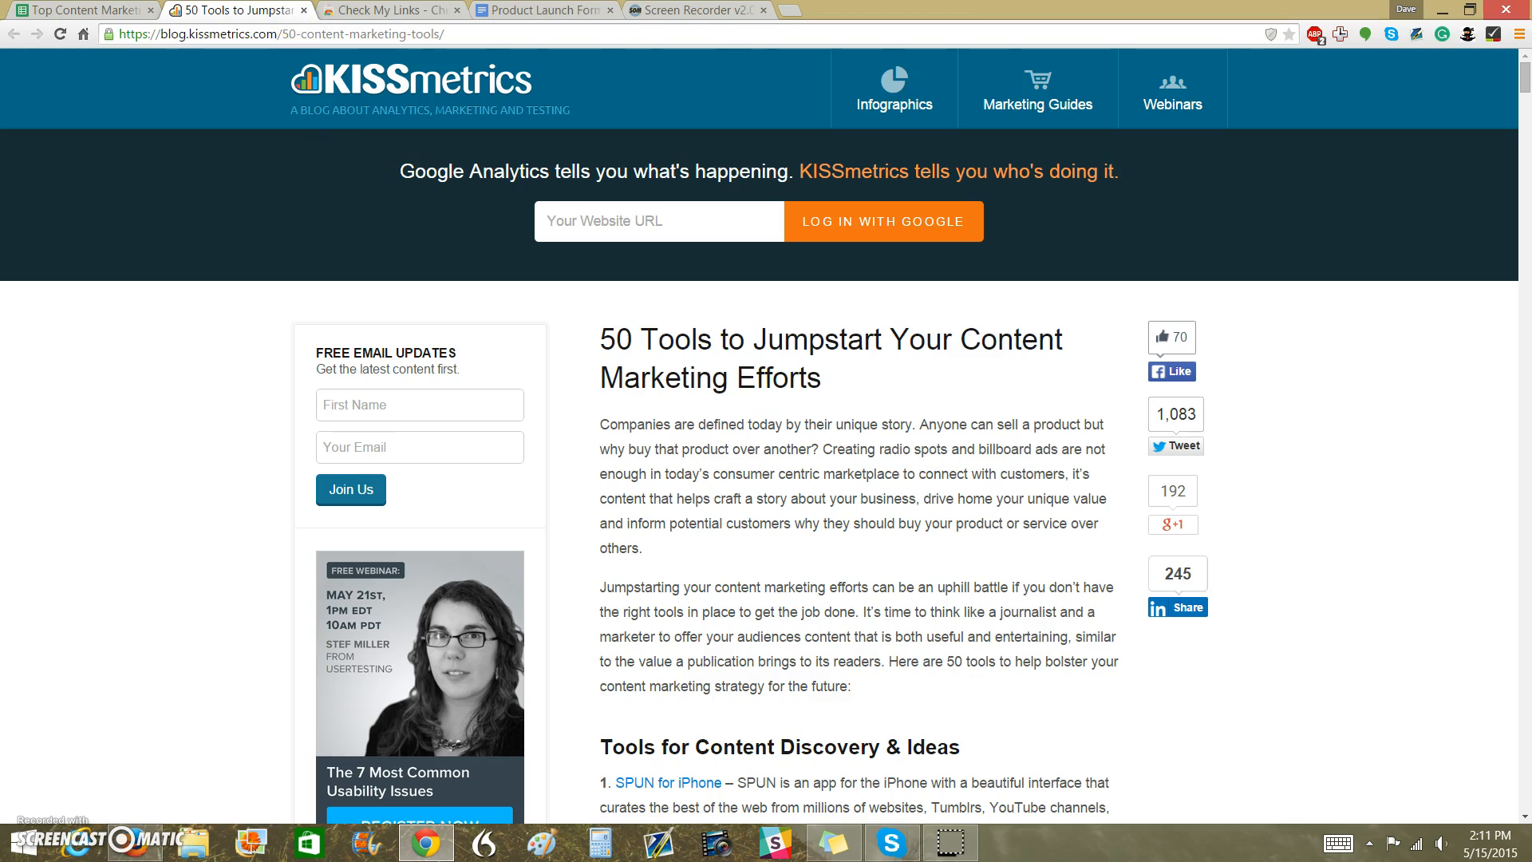
View the Check My Links extension's store page, and run the extension on the KISSmetrics article
left_click(383, 10)
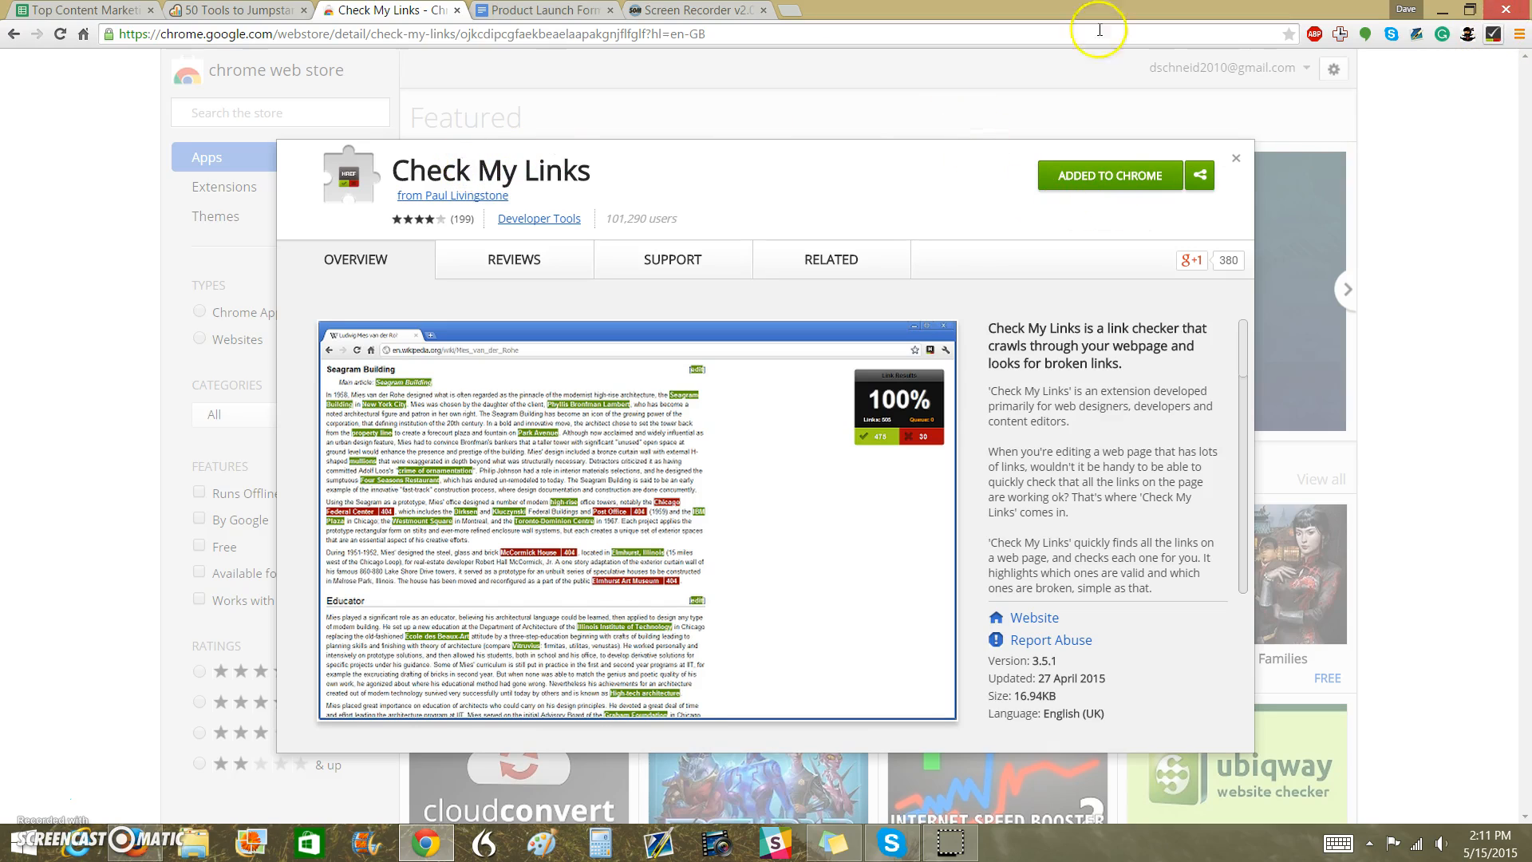
left_click(243, 10)
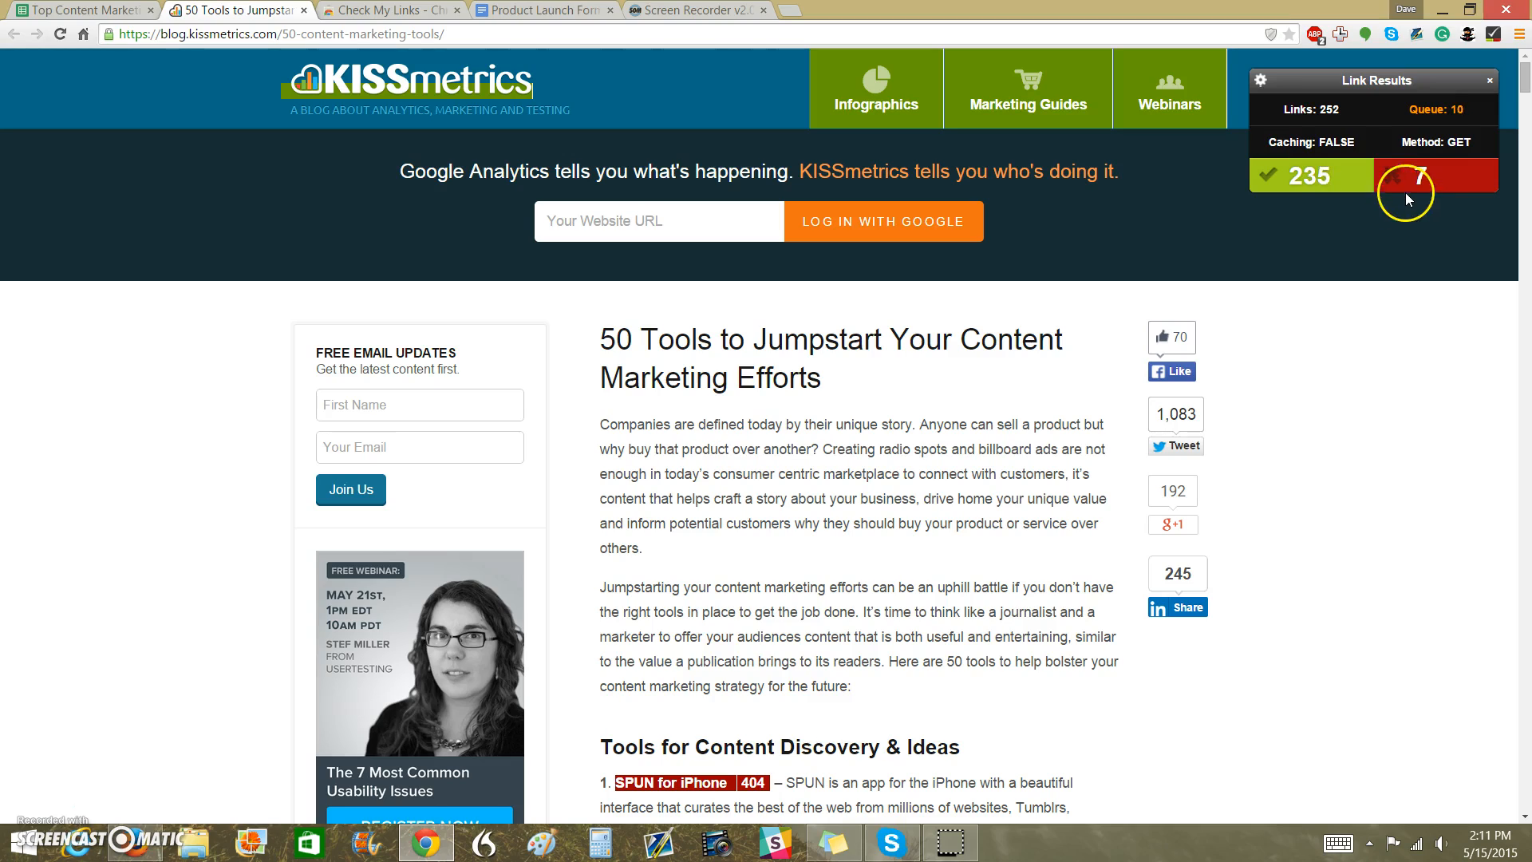
Open the broken SPUN for iPhone link in a new tab, check that page, and return to the article
scroll(1361, 447, "down", 4)
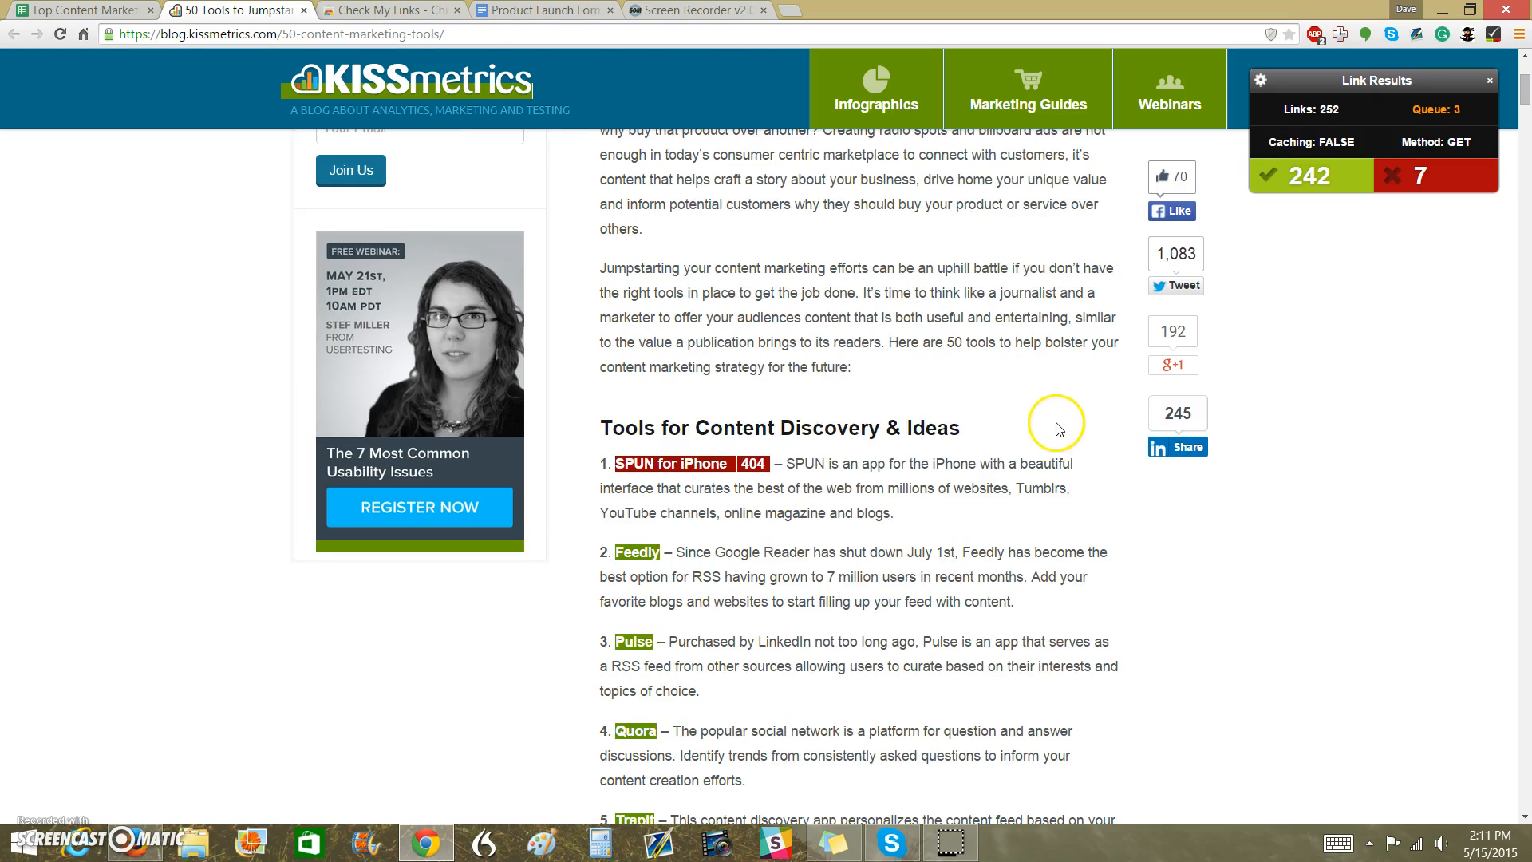
right_click(691, 461)
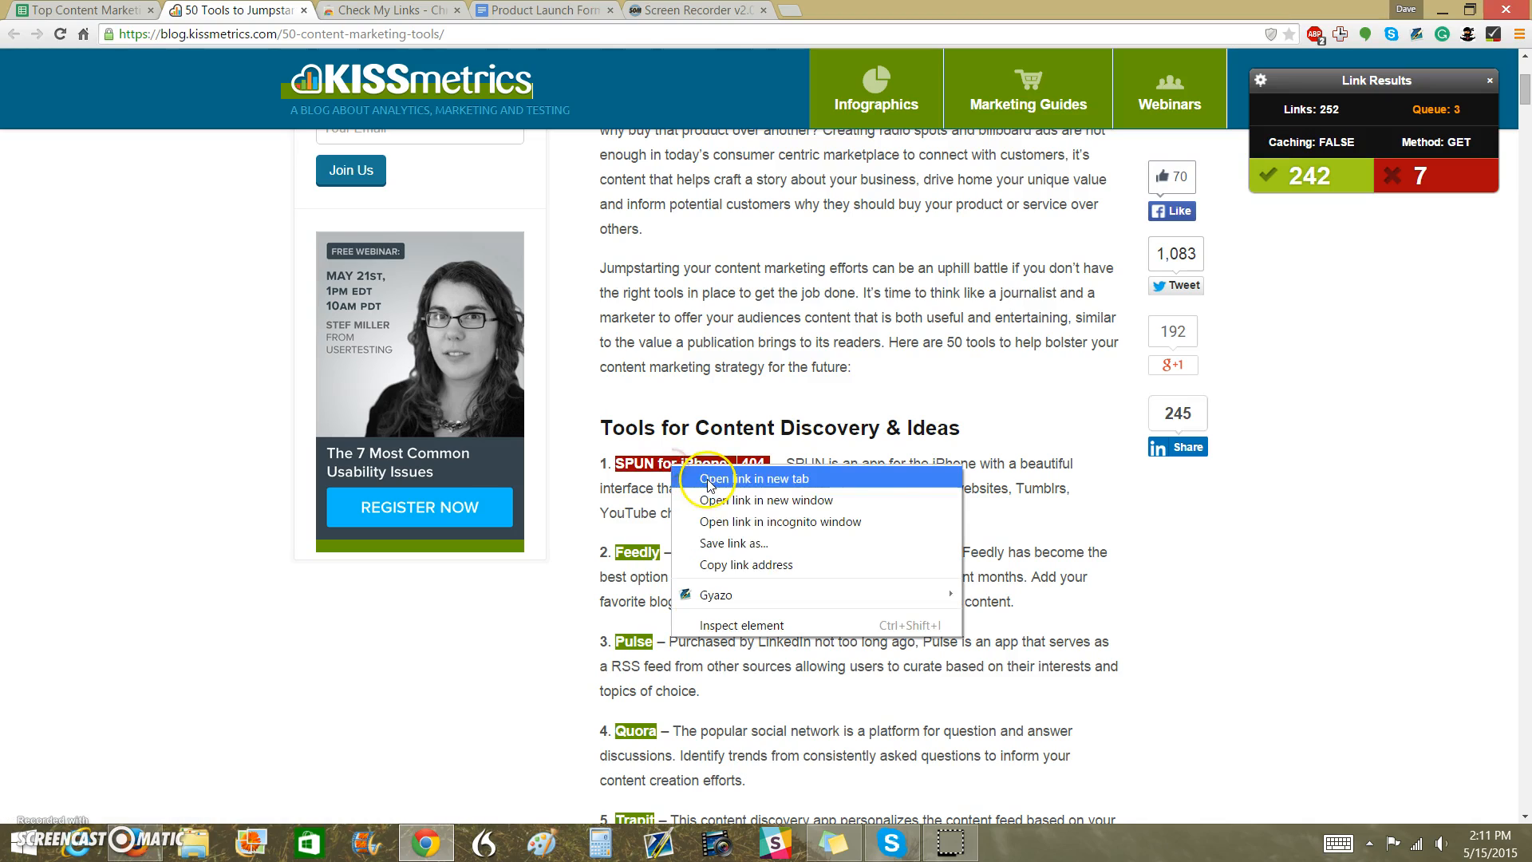
left_click(700, 476)
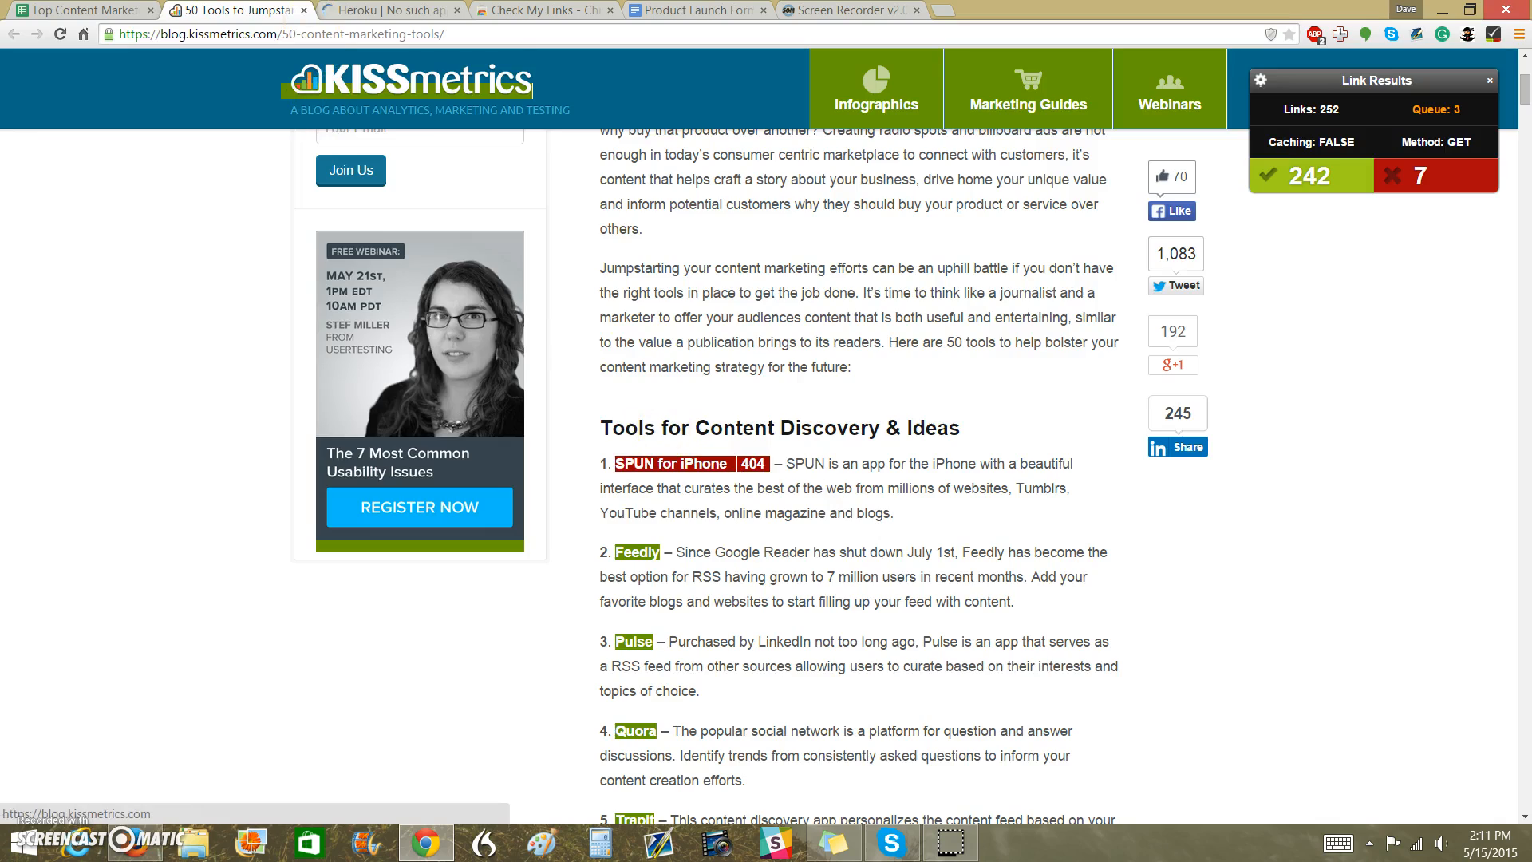
key("ctrl+Tab")
key("ctrl+shift+Tab")
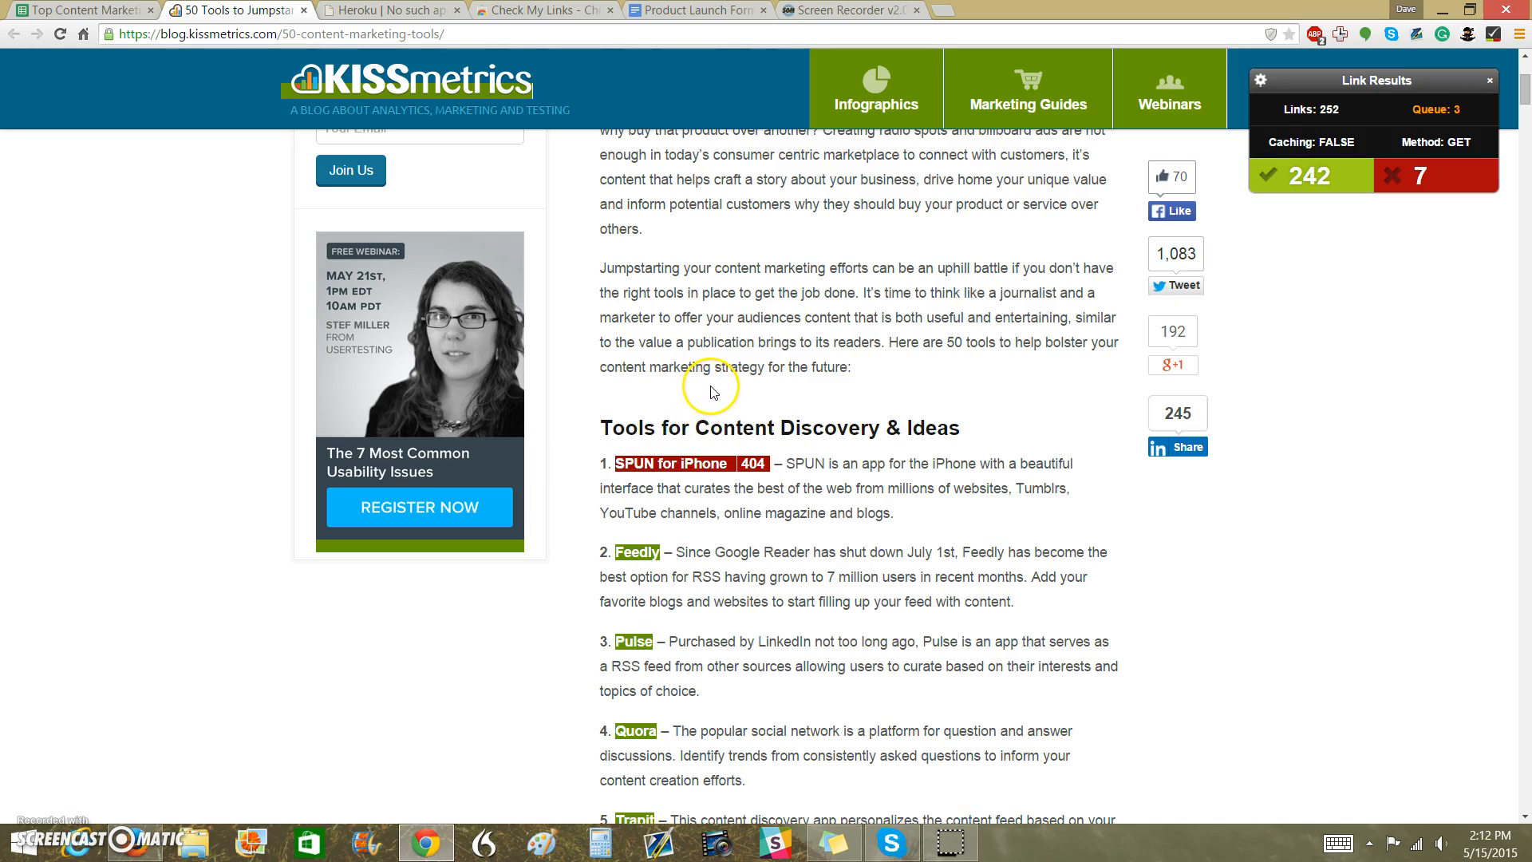
Look through the article's tool list for other broken links, and return to the Top Content Marketing Tools Post spreadsheet
scroll(746, 399, "down", 6)
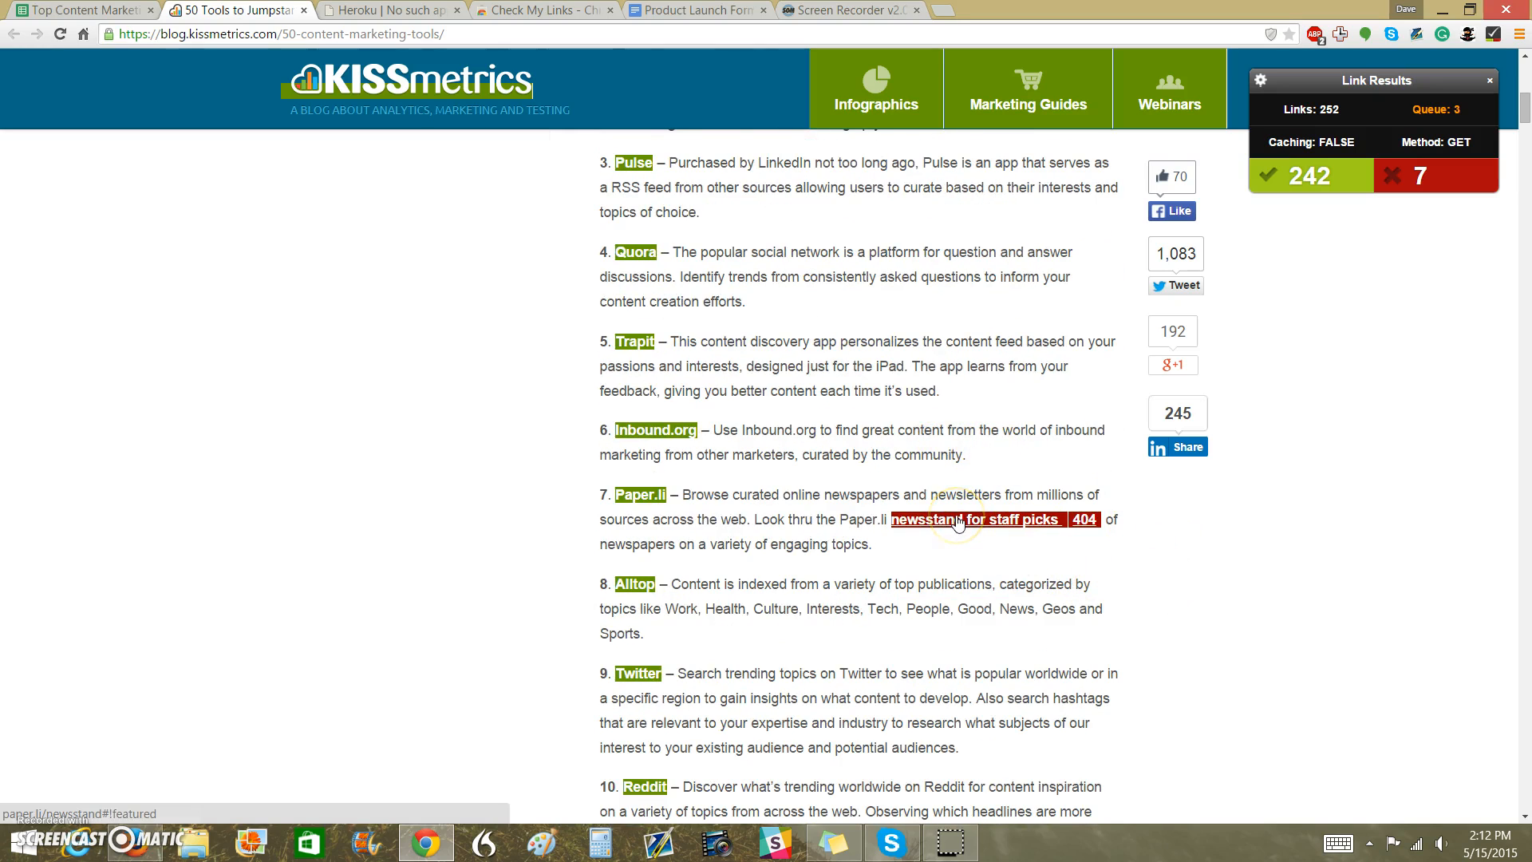
scroll(959, 521, "down", 6)
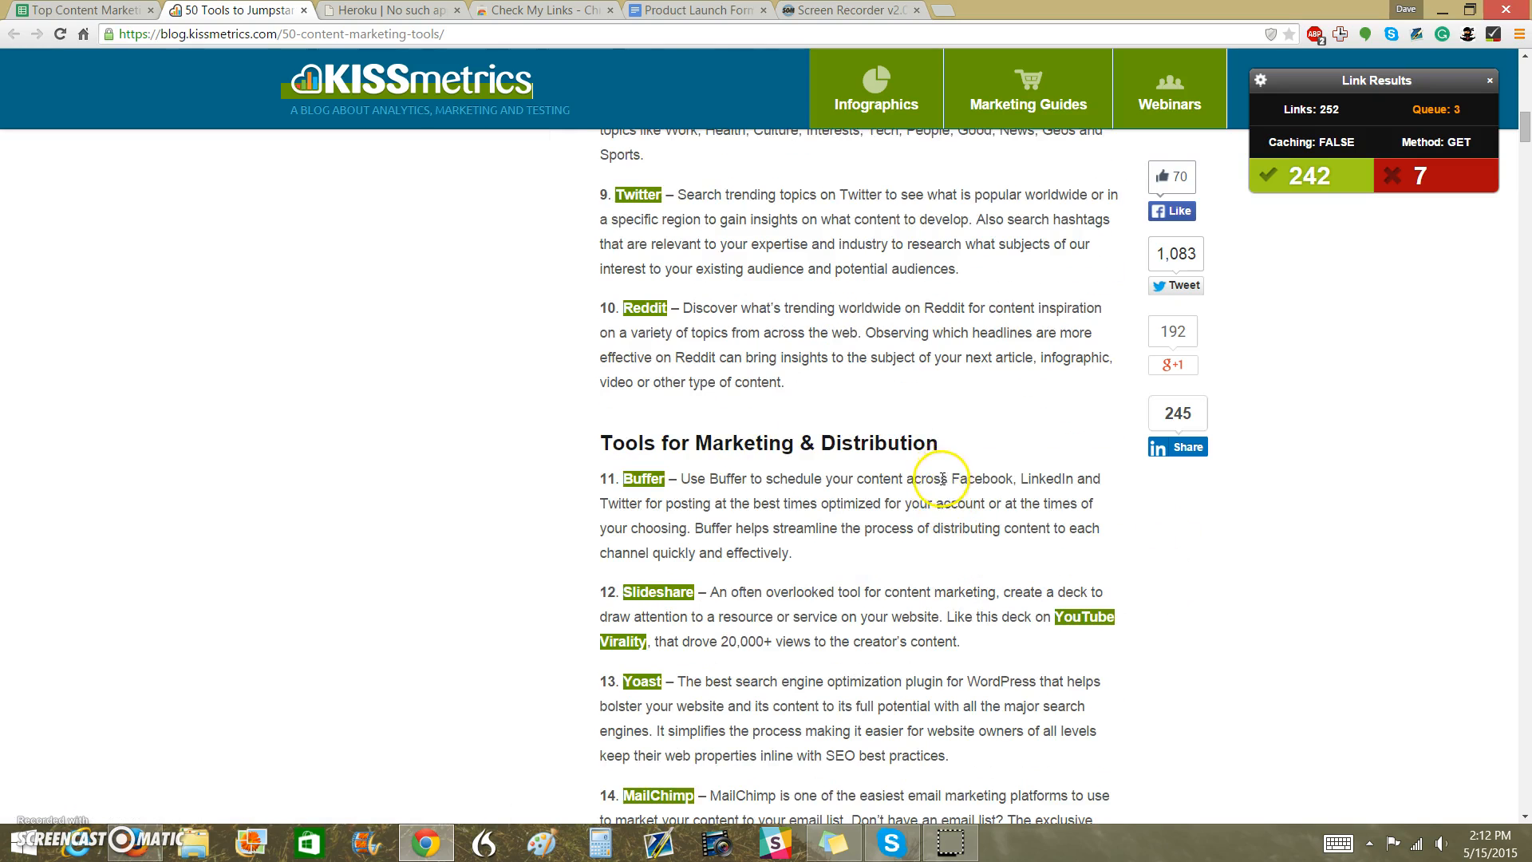
scroll(943, 479, "up", 9)
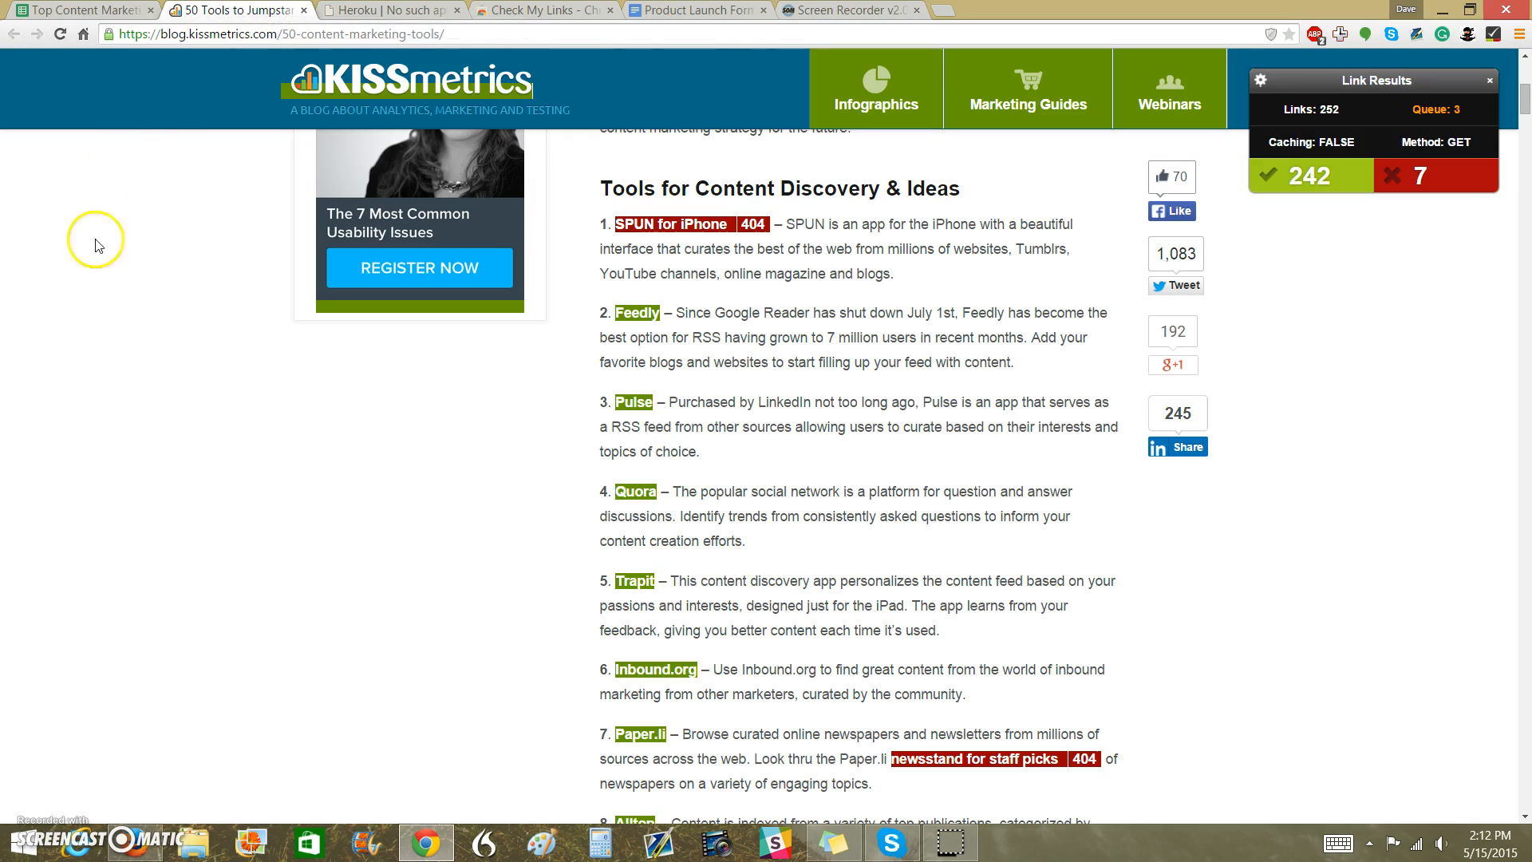
scroll(71, 363, "up", 5)
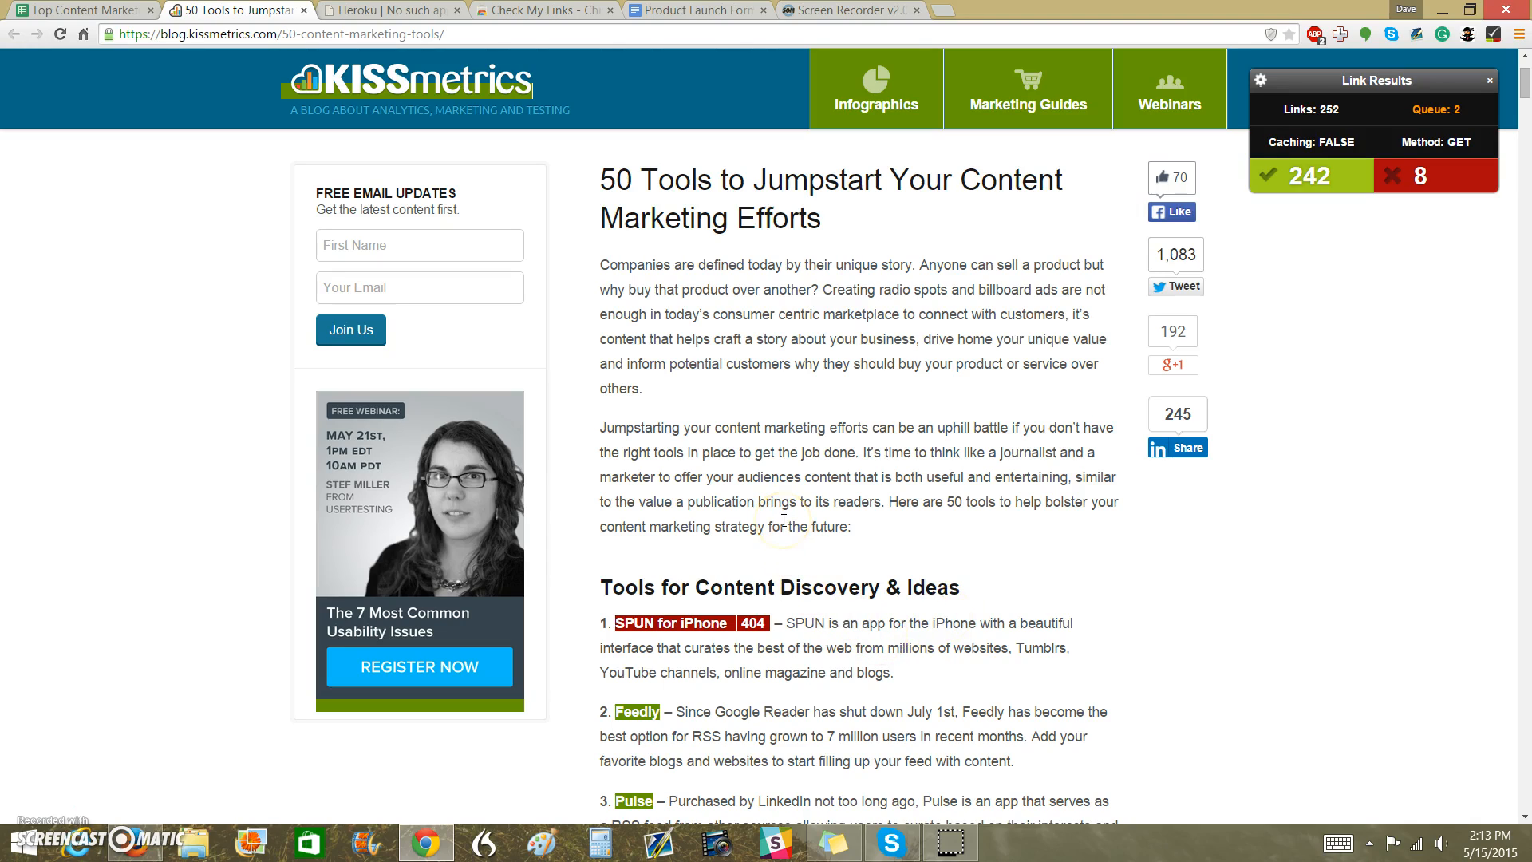
left_click(107, 15)
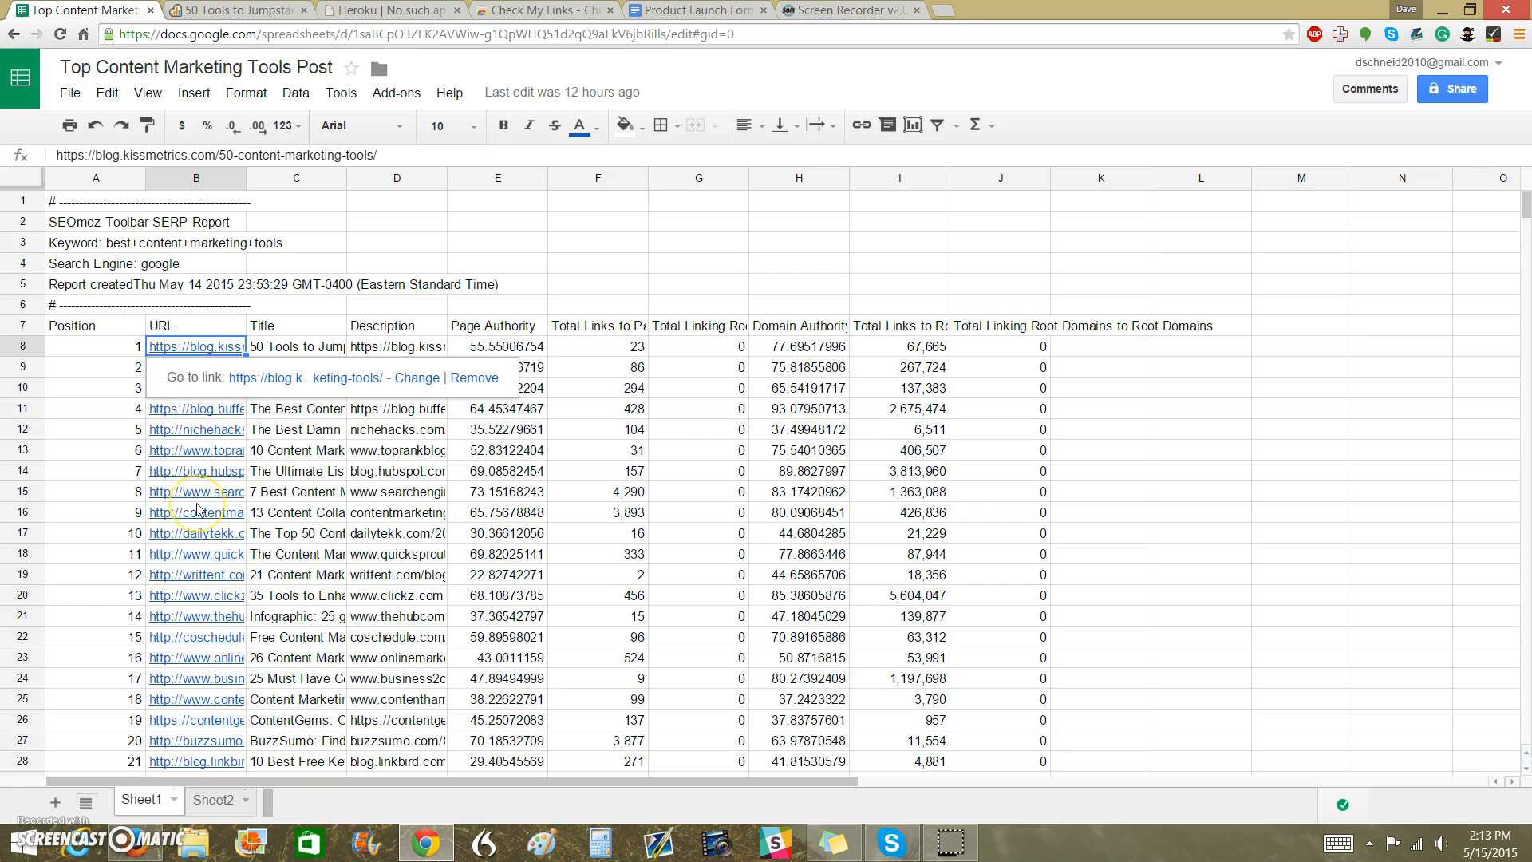